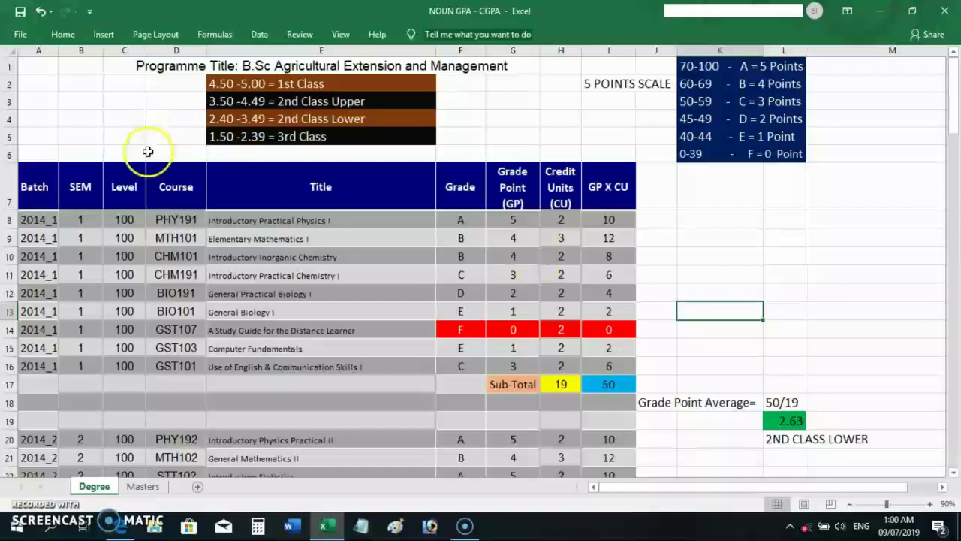
Step: Review the semester, level, course code, title and grade columns for the first-semester 100-level courses in rows 8 to 16
left_click_drag(81, 218, 78, 362)
left_click_drag(126, 219, 126, 365)
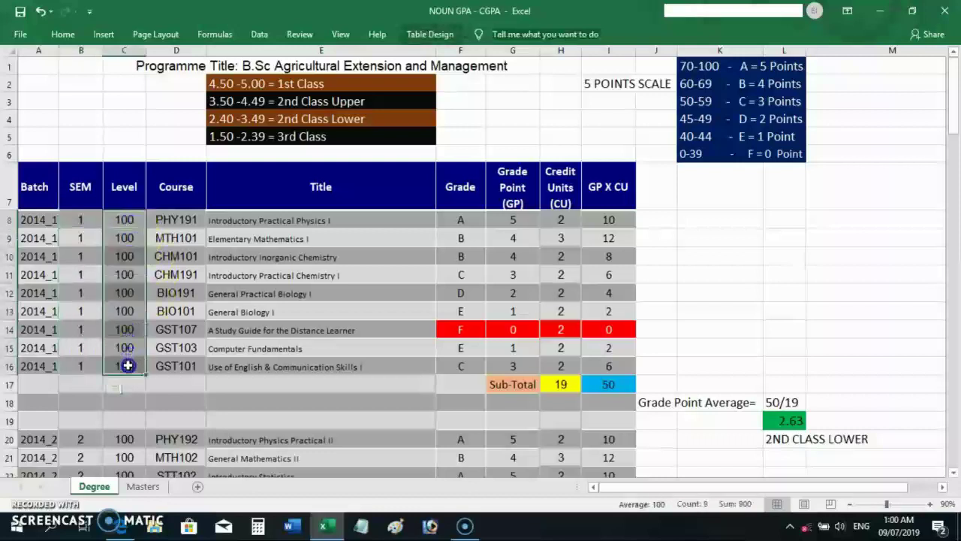
left_click_drag(184, 216, 183, 365)
left_click_drag(274, 220, 274, 367)
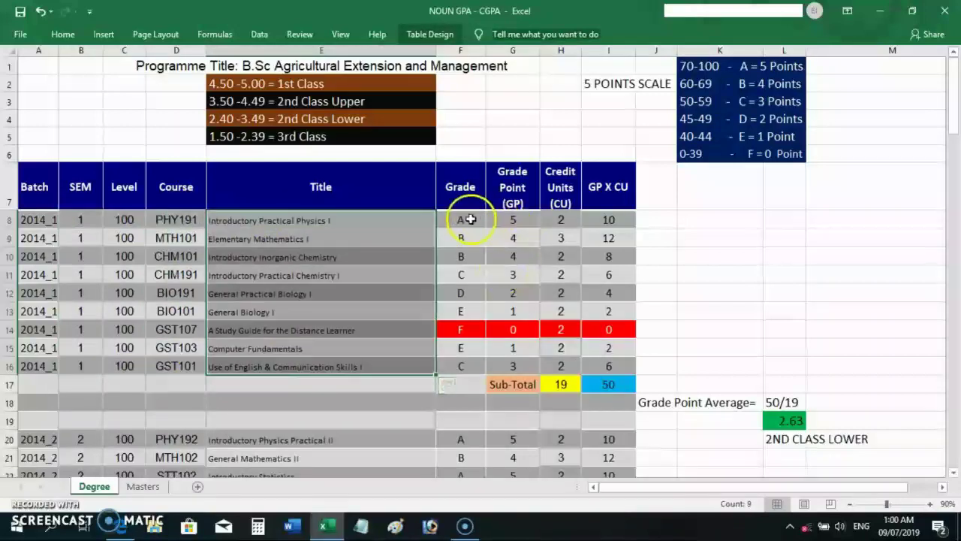
left_click_drag(467, 217, 469, 379)
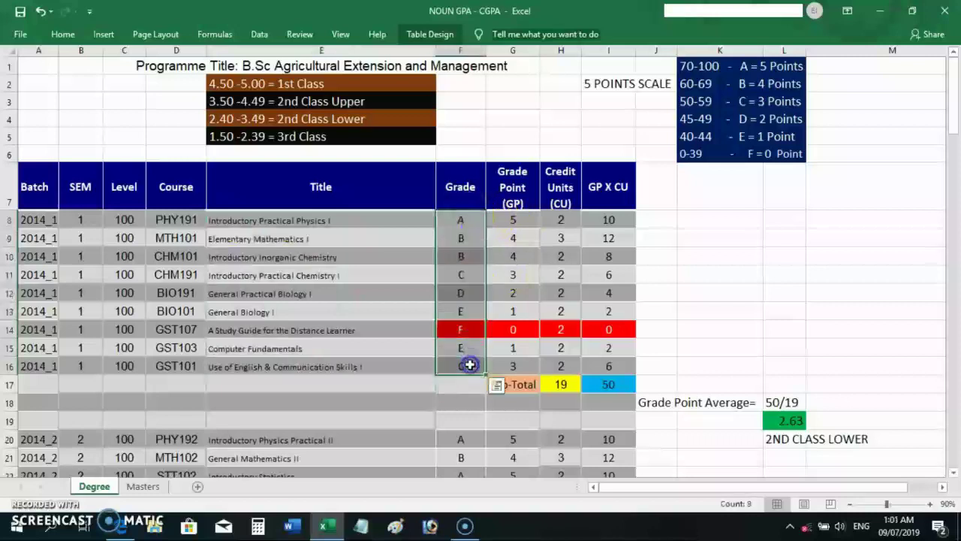
left_click(714, 251)
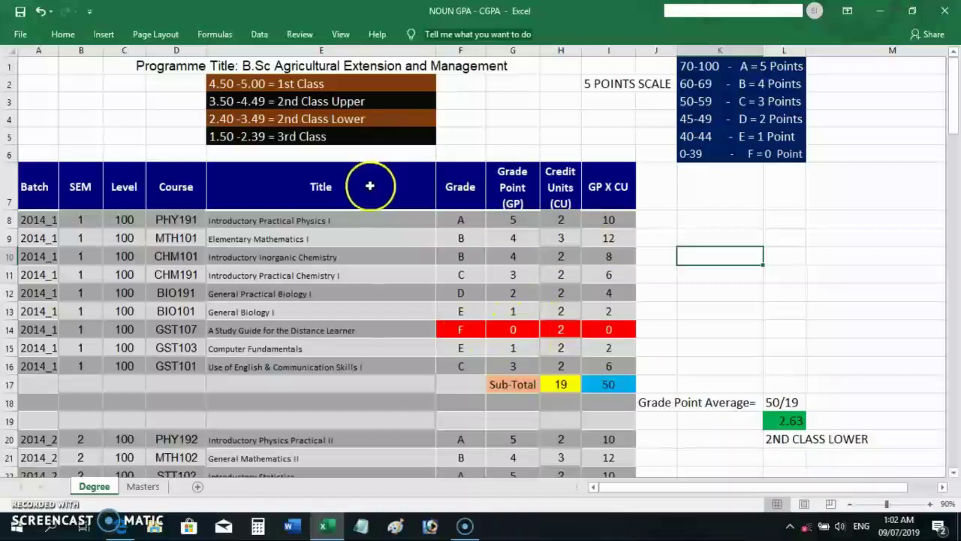
Step: Trace the PHY191 grade through the five-point grading scale to its grade point, credit units and GP X CU product
left_click(466, 220)
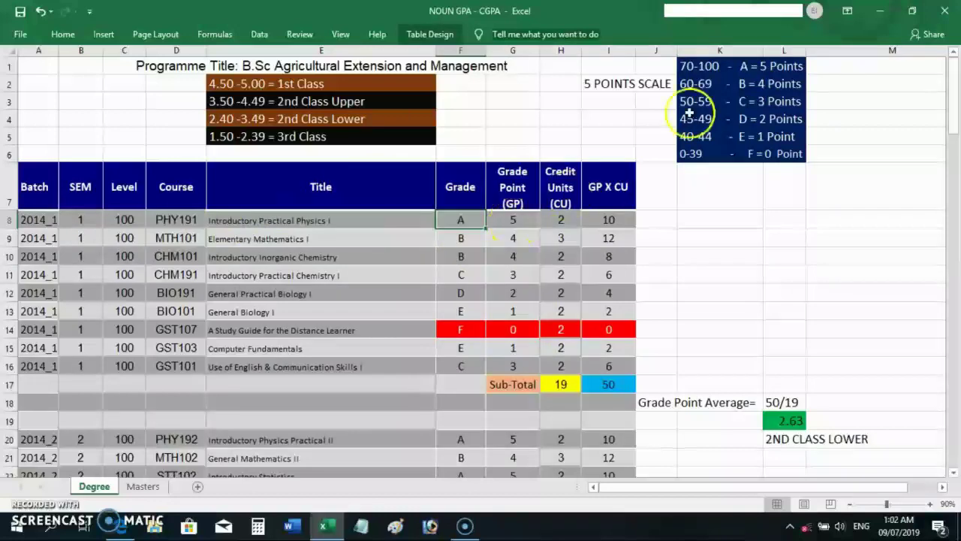
left_click(707, 72)
left_click_drag(801, 130, 772, 143)
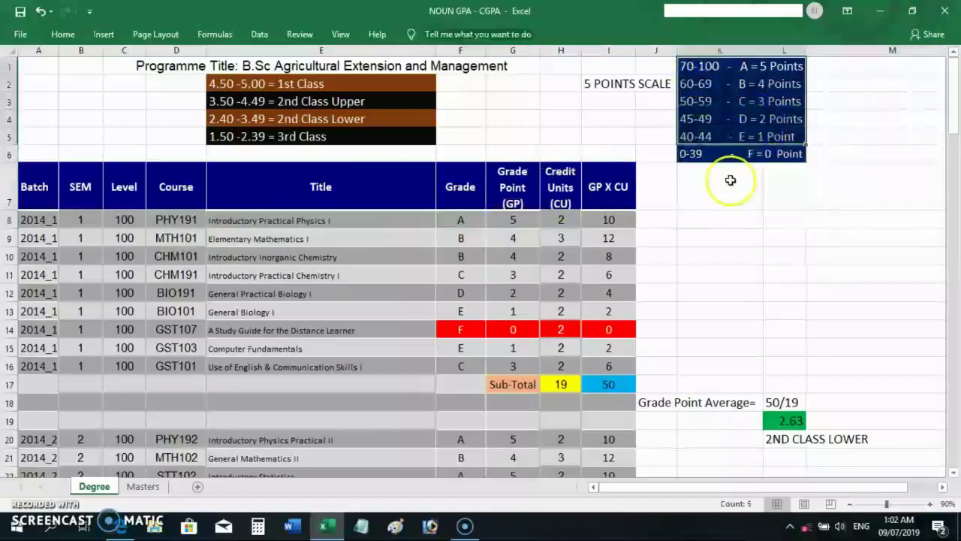
left_click(512, 219)
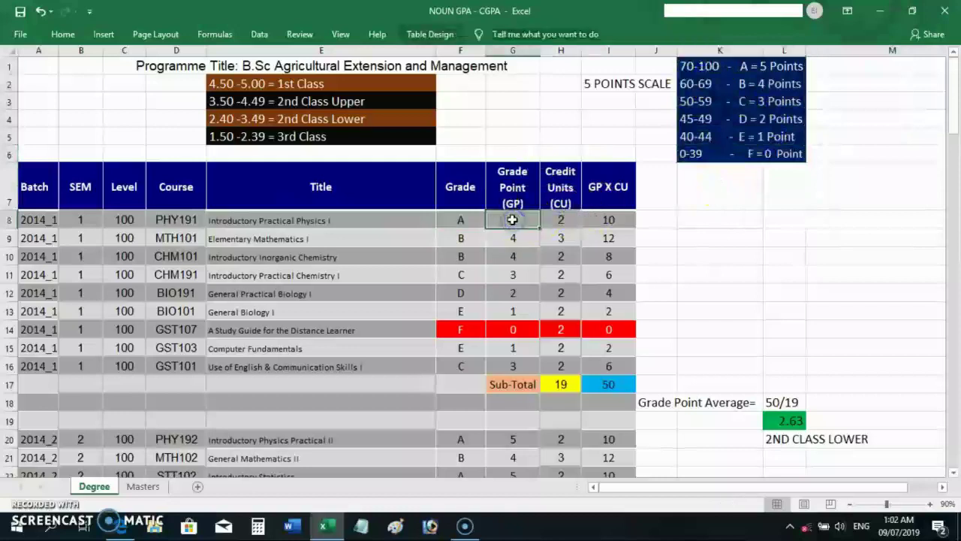
left_click(557, 217)
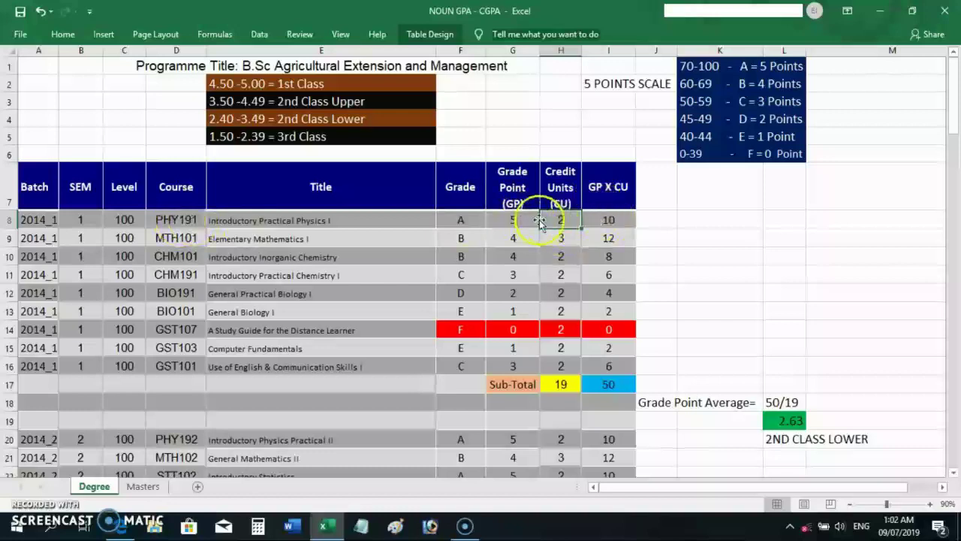
left_click(159, 217)
left_click_drag(559, 219, 512, 224)
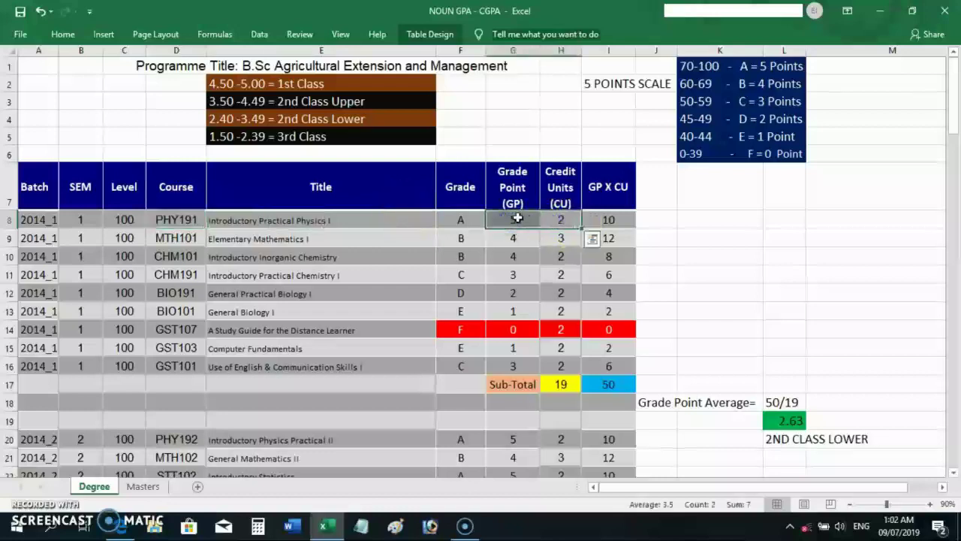
left_click(562, 218)
left_click(619, 218)
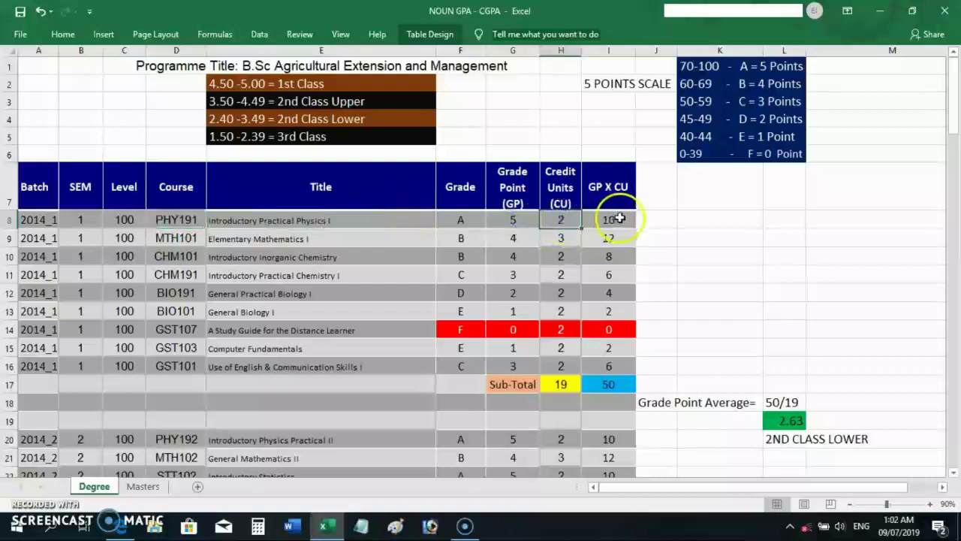
left_click(612, 220)
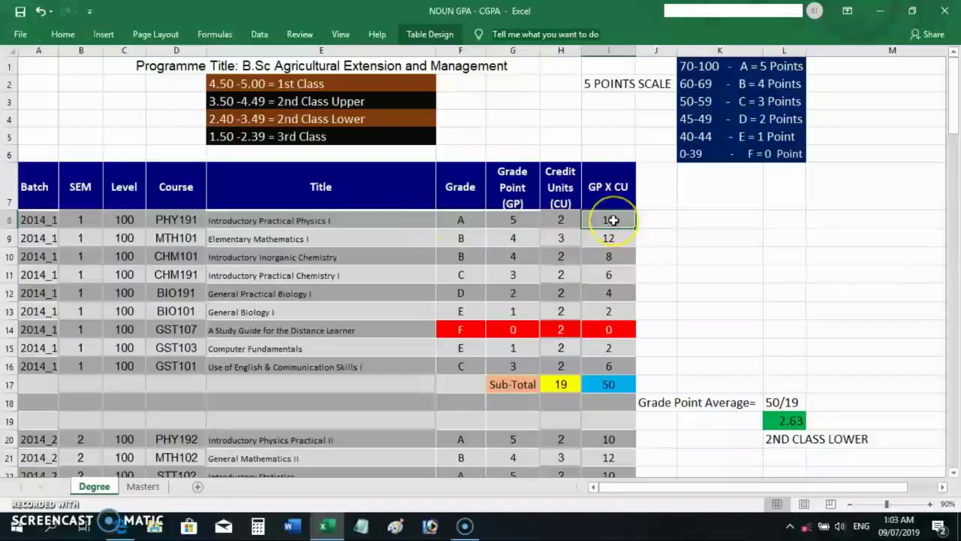
Step: Examine the grade, grade point, credit units and GP X CU product for MTH101 and CHM101
left_click(463, 239)
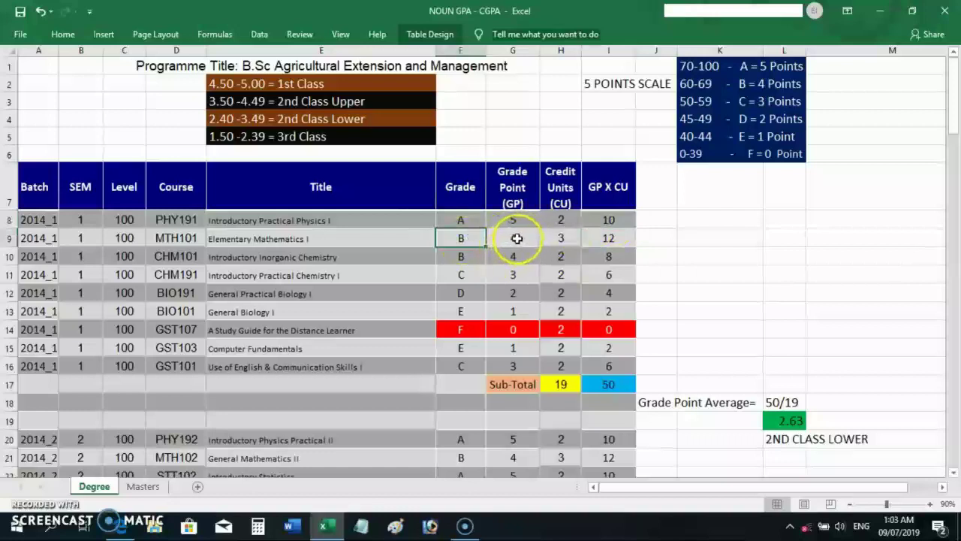
left_click(516, 238)
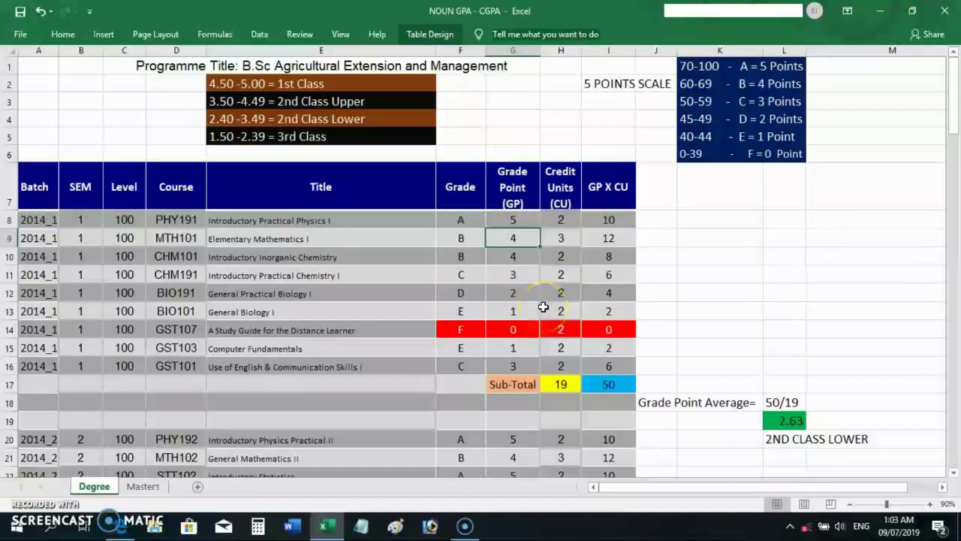
left_click(561, 239)
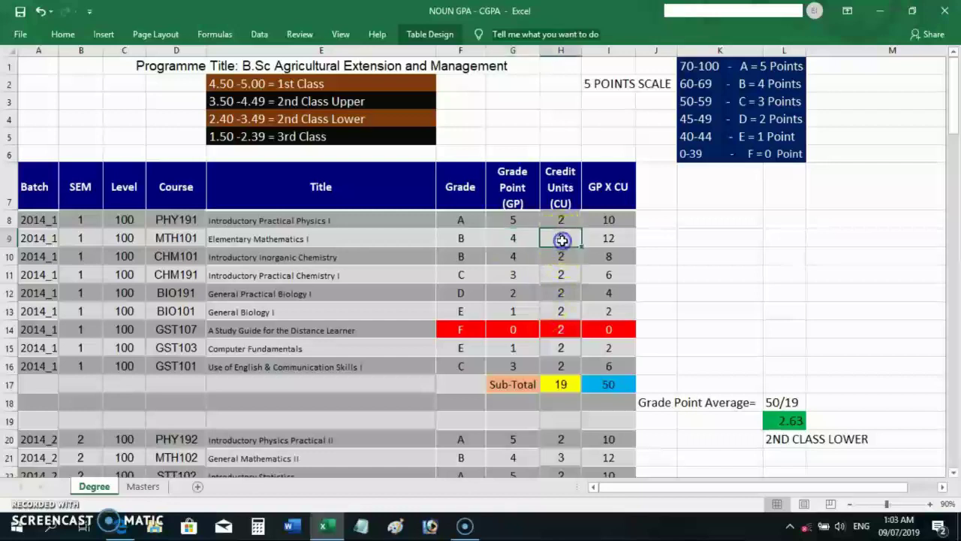
left_click(615, 238)
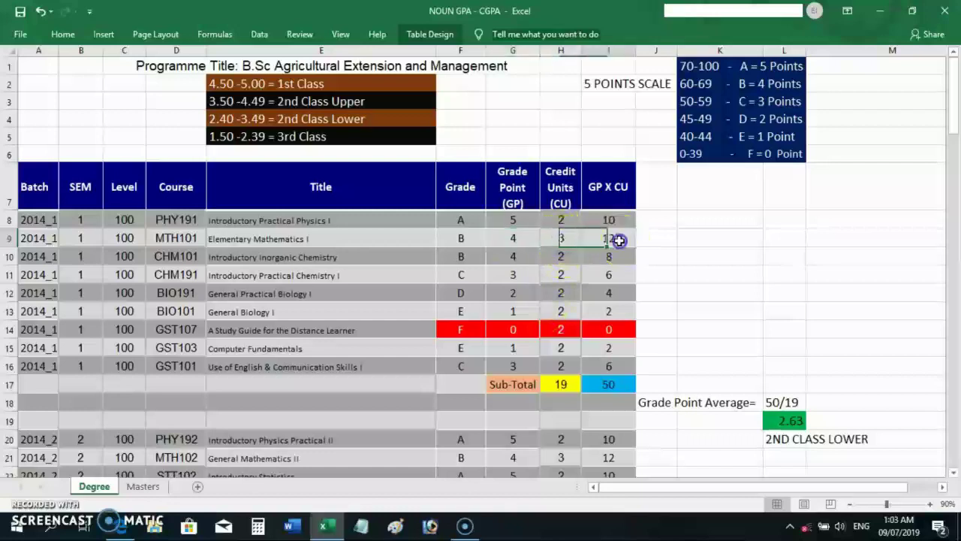
left_click(468, 256)
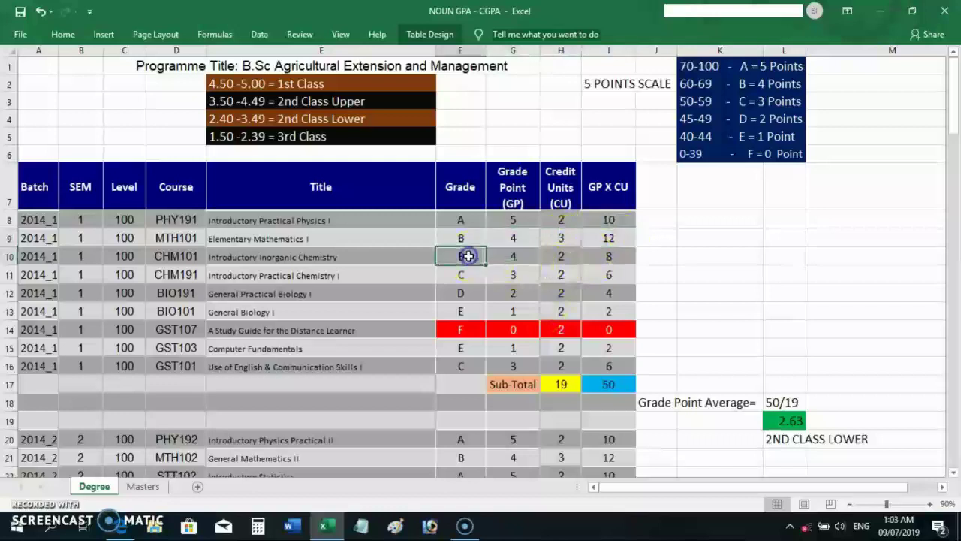
left_click(510, 257)
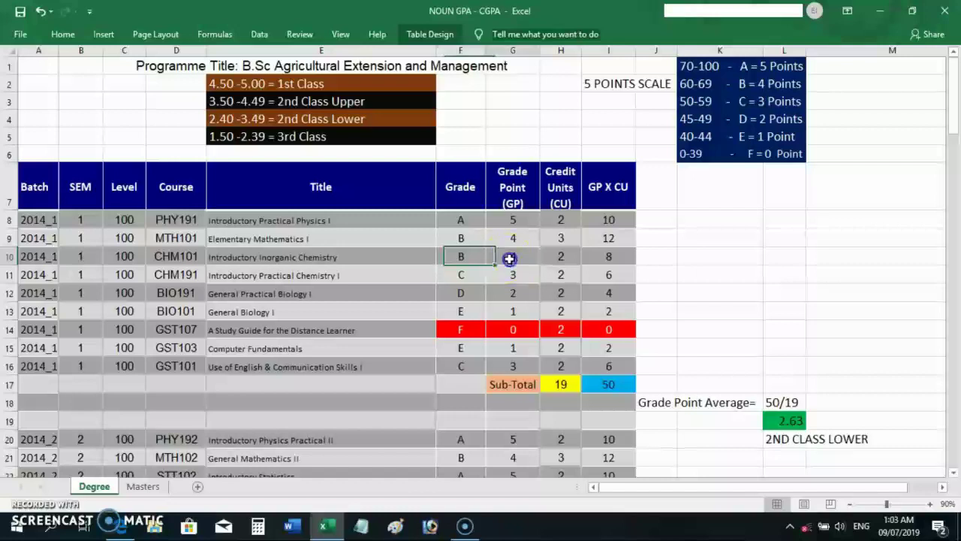
left_click(562, 257)
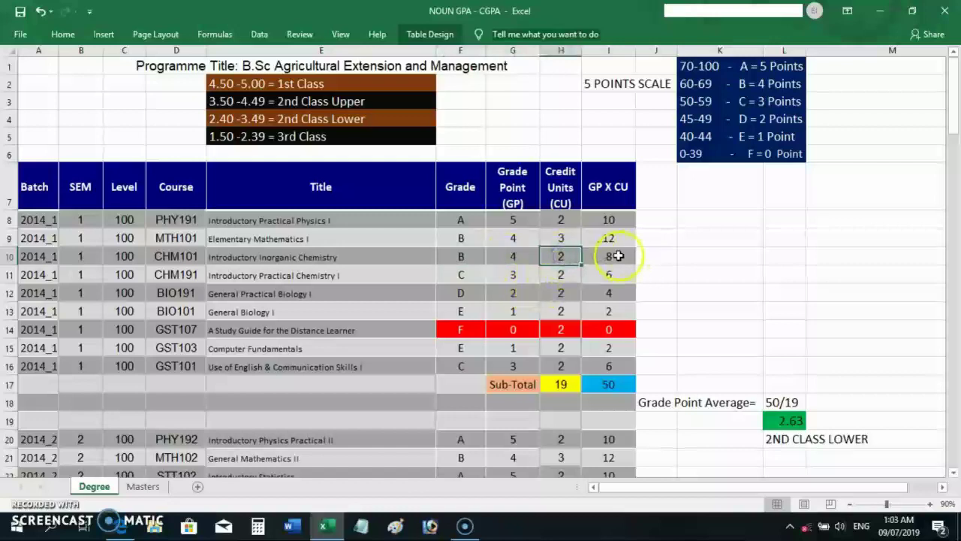
left_click(617, 256)
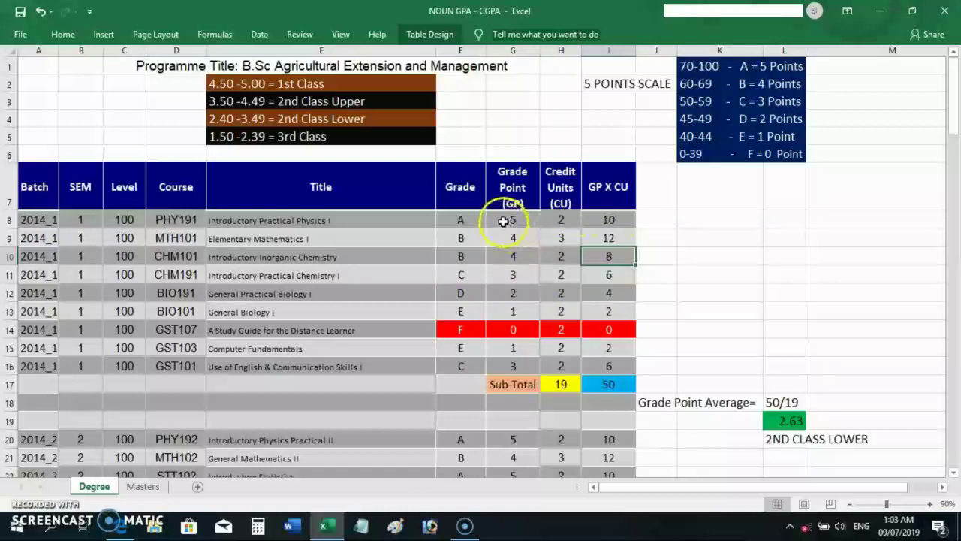
Step: Inspect the GP X CU values in rows 8 to 13 and the failed GST107 course's grade and product
left_click_drag(614, 213, 612, 314)
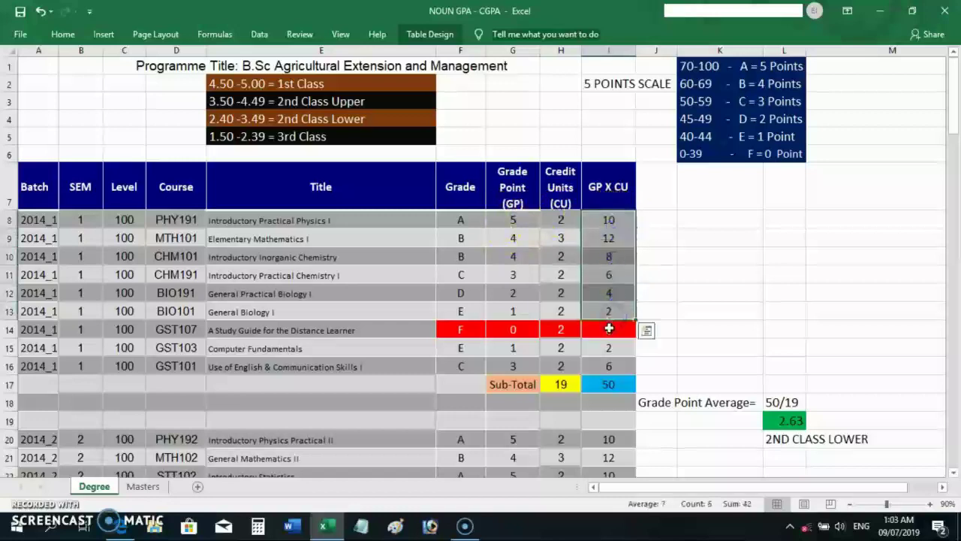
left_click(608, 330)
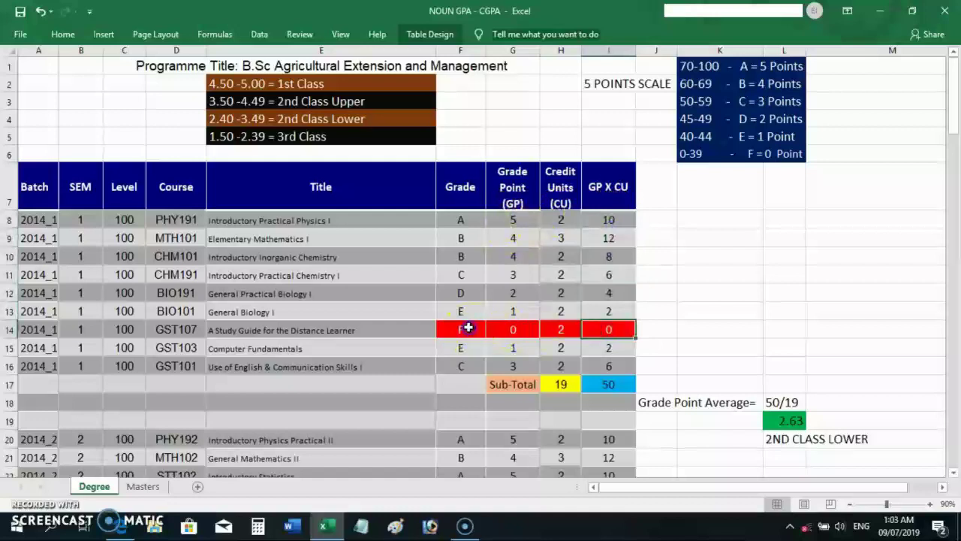
left_click(467, 328)
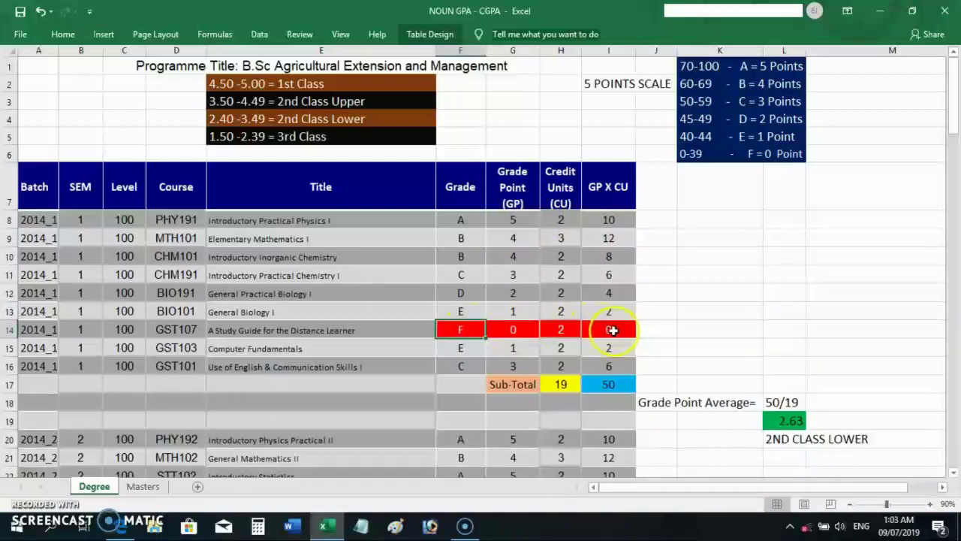
left_click(613, 331)
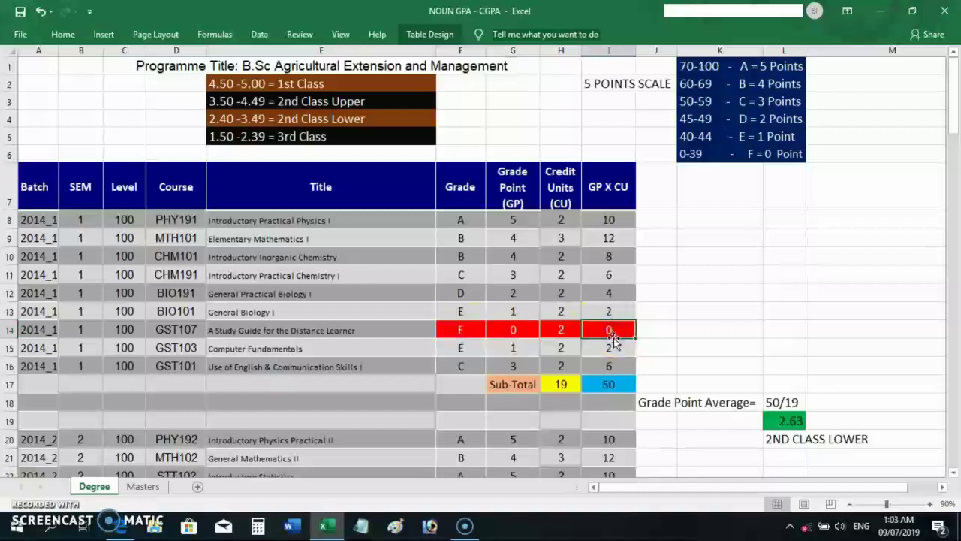
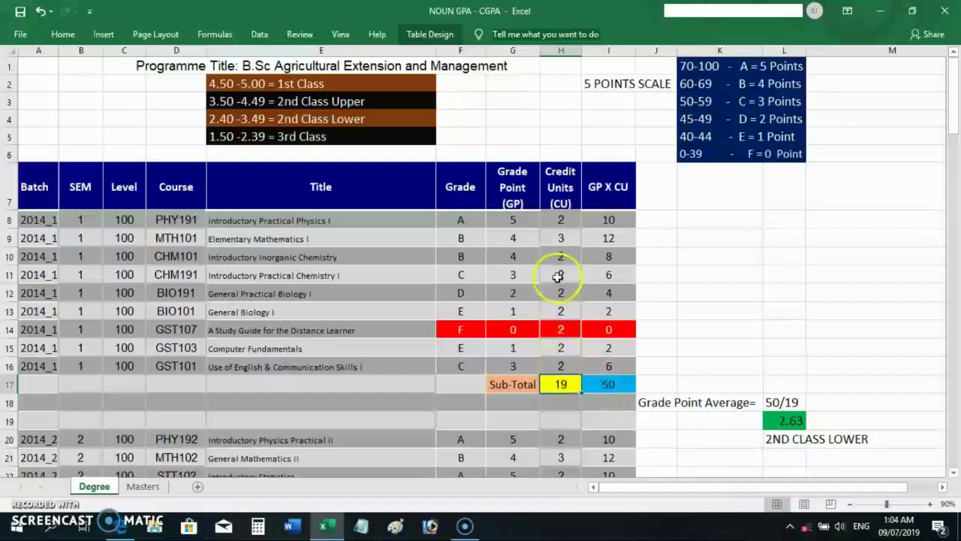
Step: Check the first-semester Credit Units and GP X CU columns in rows 8 to 16 against their sub-totals in row 17
left_click_drag(561, 226, 563, 366)
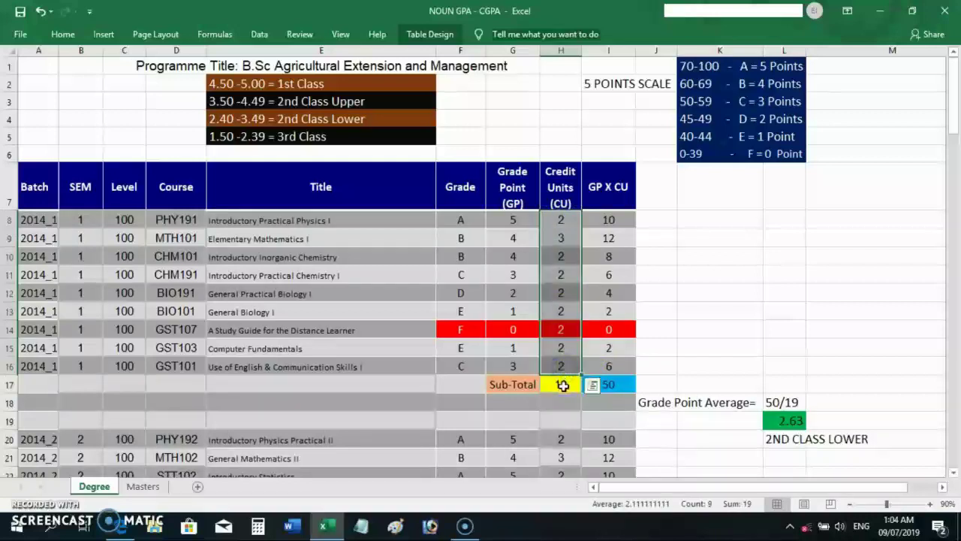
left_click(562, 385)
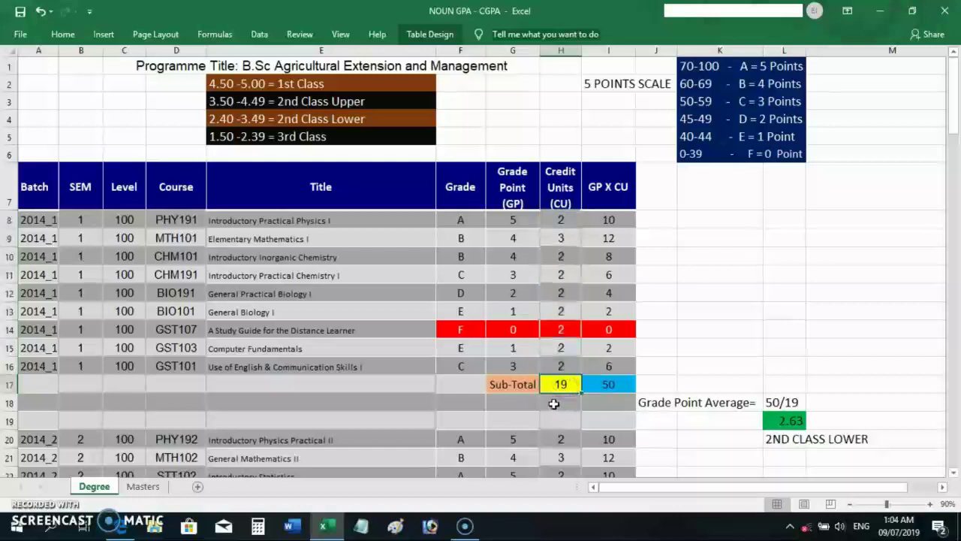
left_click(560, 386)
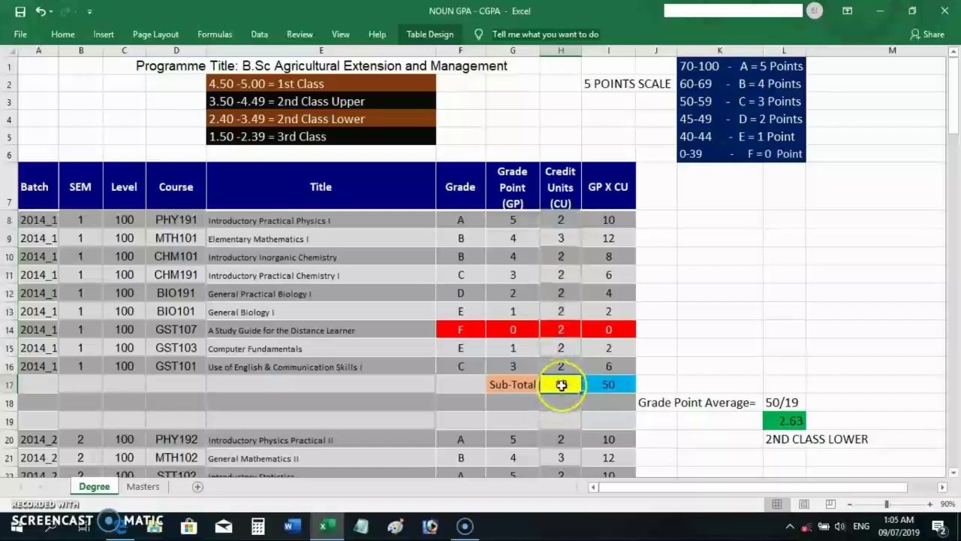
left_click(562, 386)
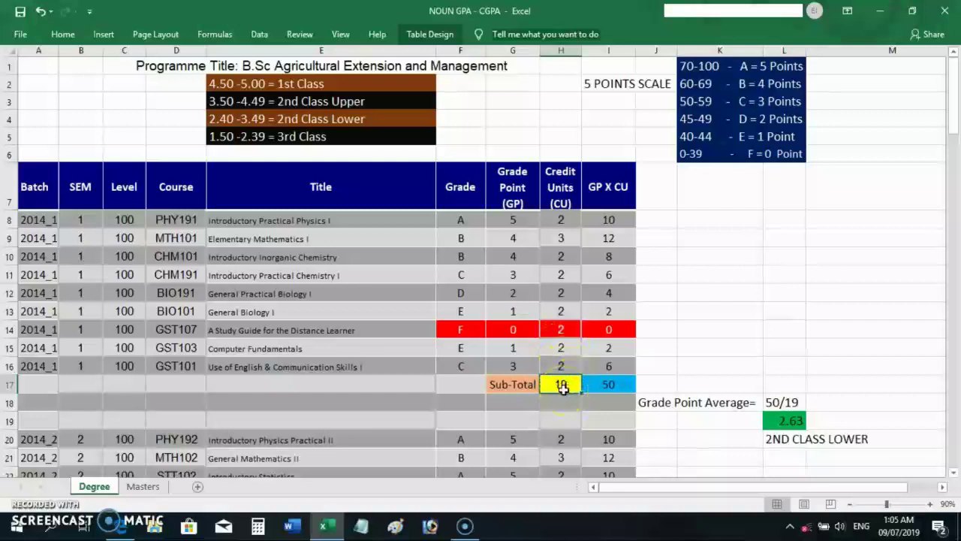
left_click(610, 383)
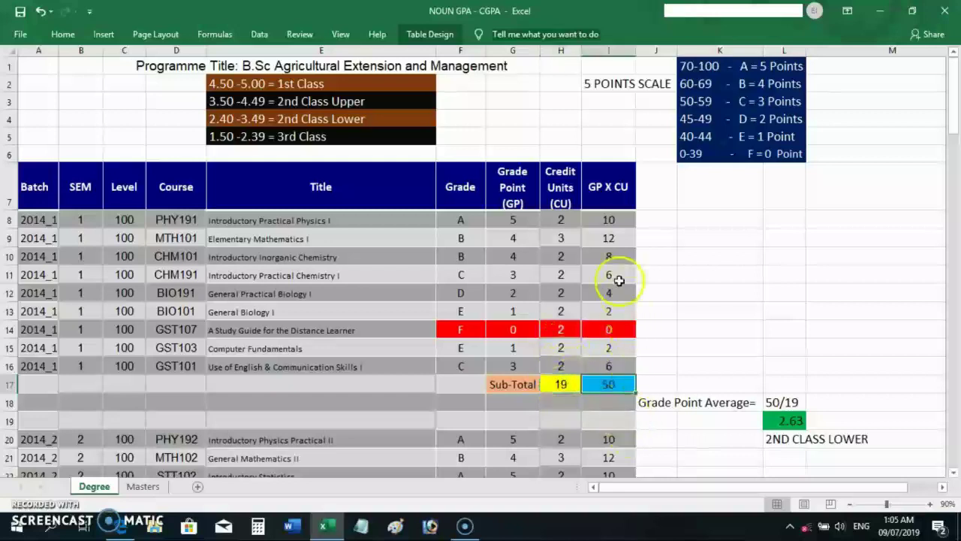
left_click_drag(609, 220, 610, 368)
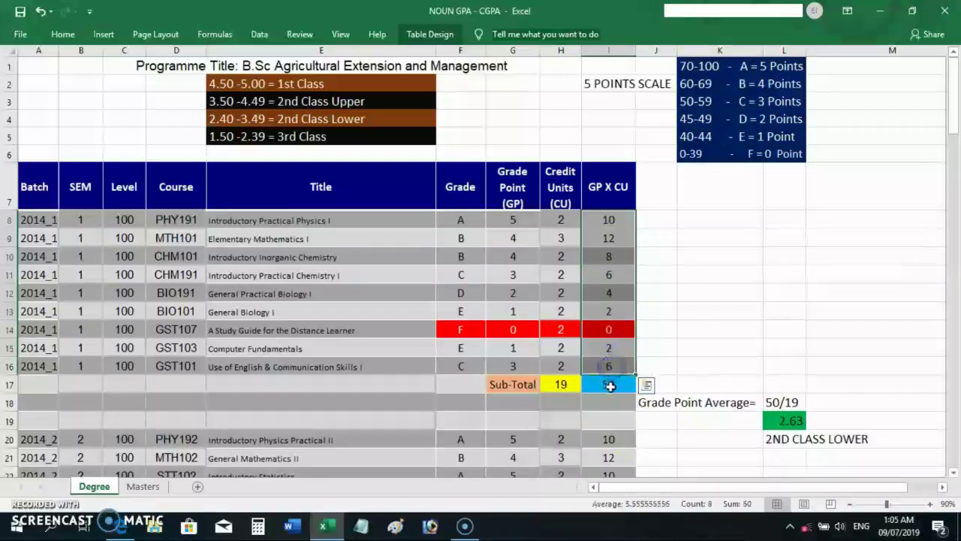
left_click(609, 385)
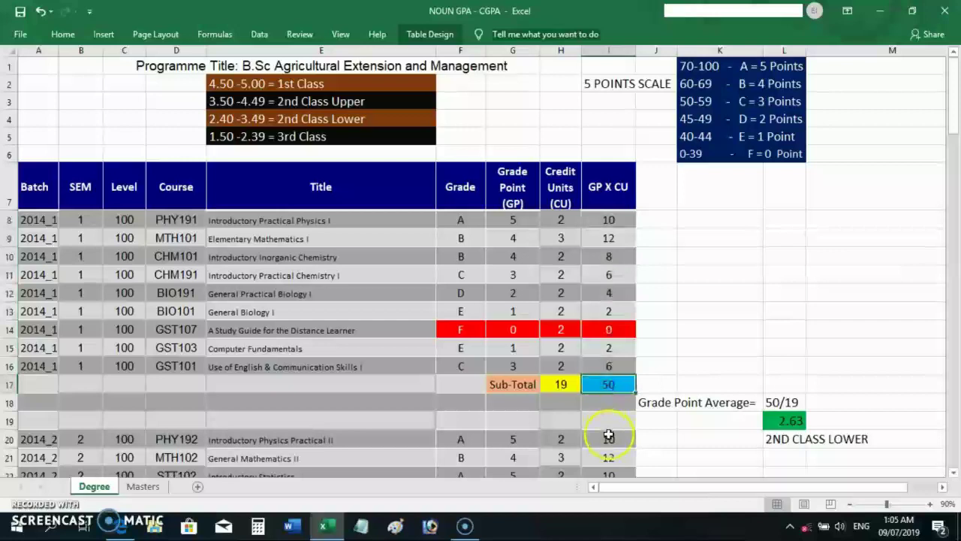
Step: Relate the Grade Point Average label in row 18 to the GP X CU and Credit Units sub-totals
left_click(661, 401)
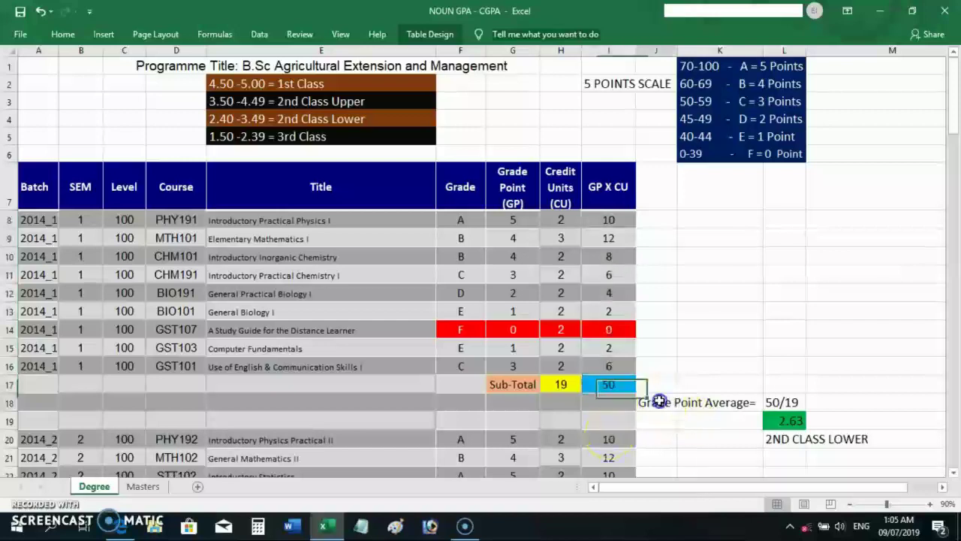
left_click_drag(683, 401, 729, 400)
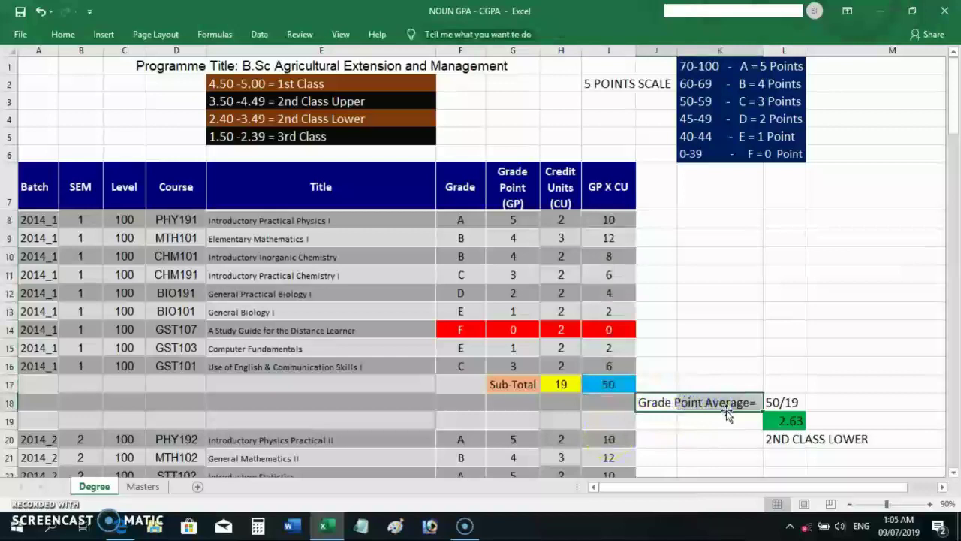
left_click(610, 384)
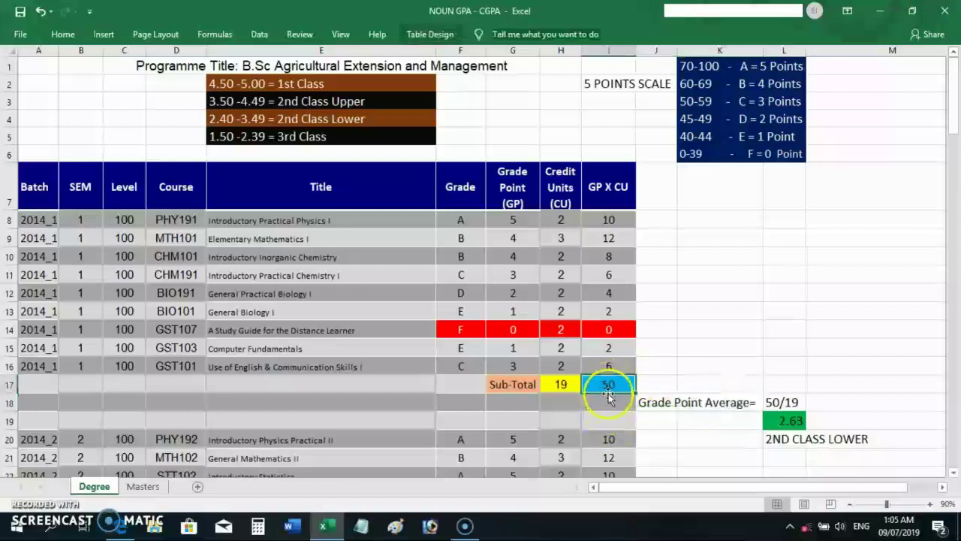
left_click(563, 384)
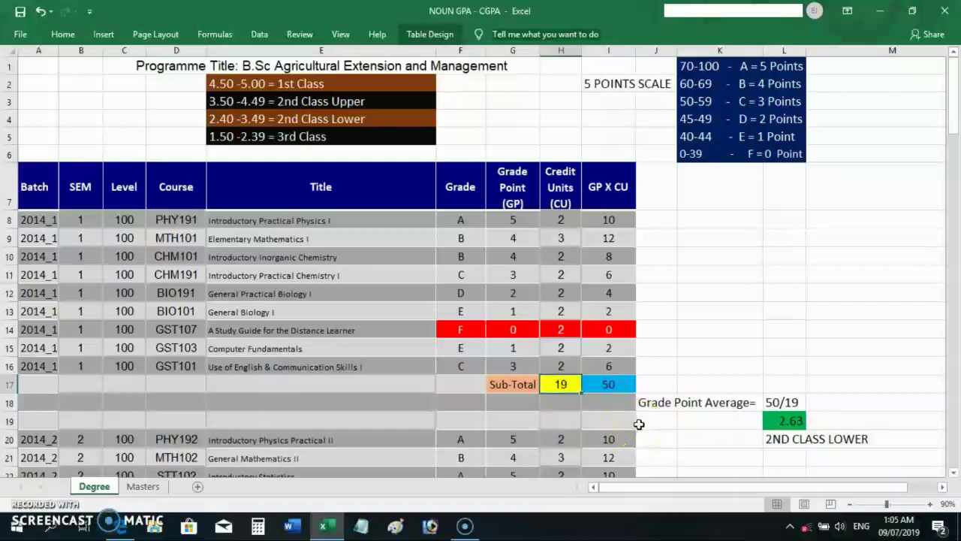
Step: Compare the first-semester 100-level Grade Point Average and class in L18:L20 with the class-of-degree ranges in E2:E5
left_click(795, 402)
left_click(780, 421)
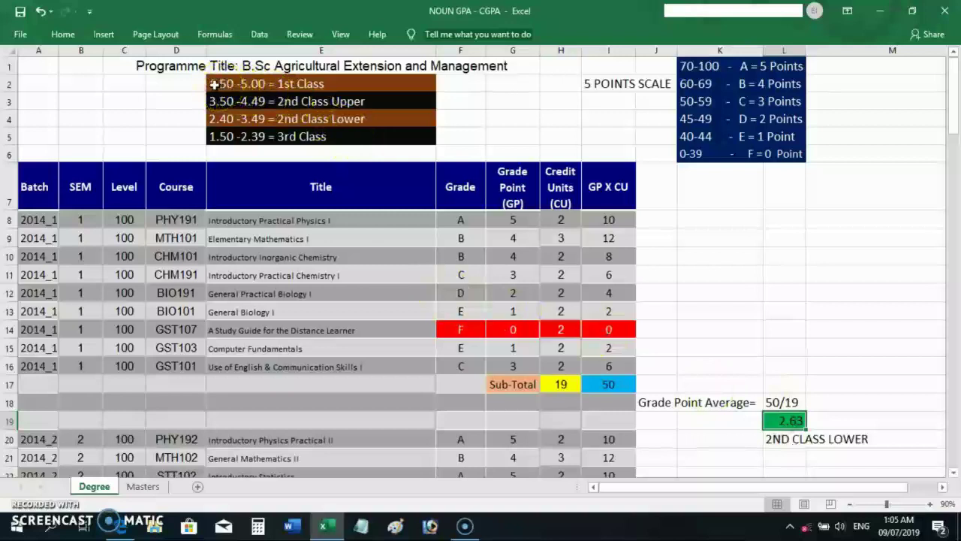
left_click_drag(214, 84, 248, 133)
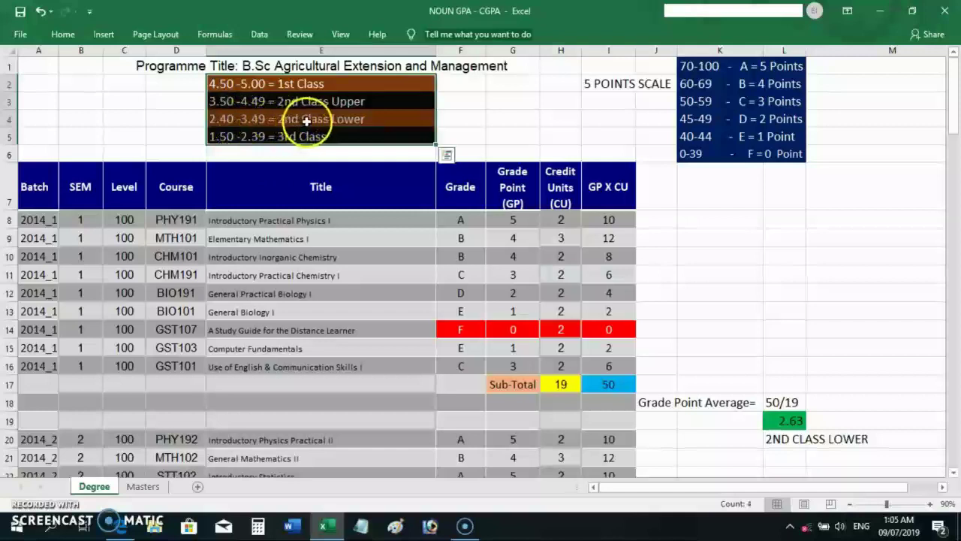
left_click(776, 441)
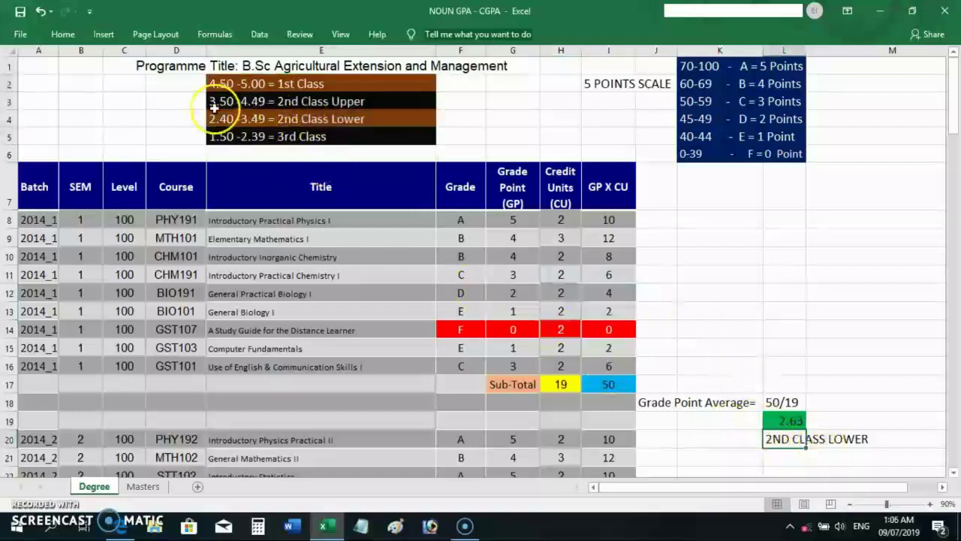
left_click_drag(199, 81, 354, 149)
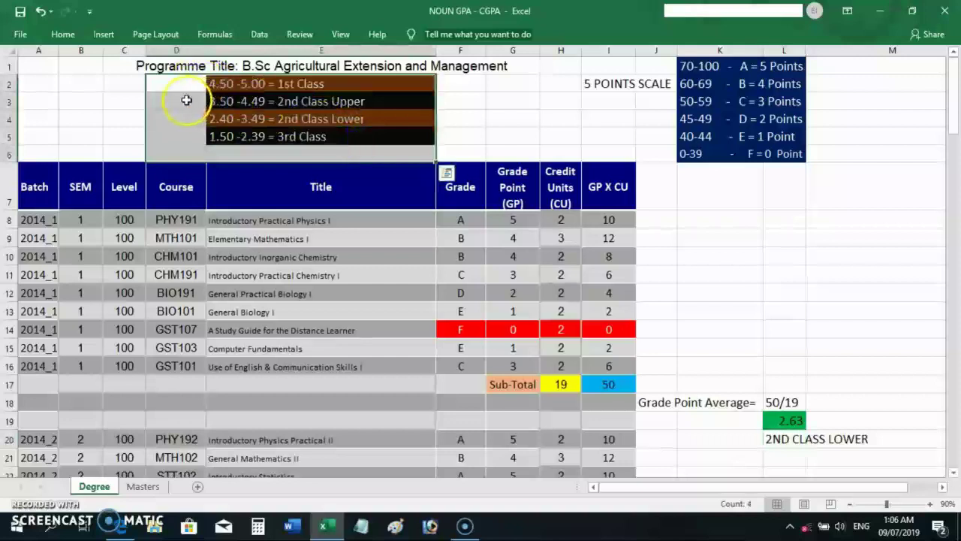
left_click(190, 100)
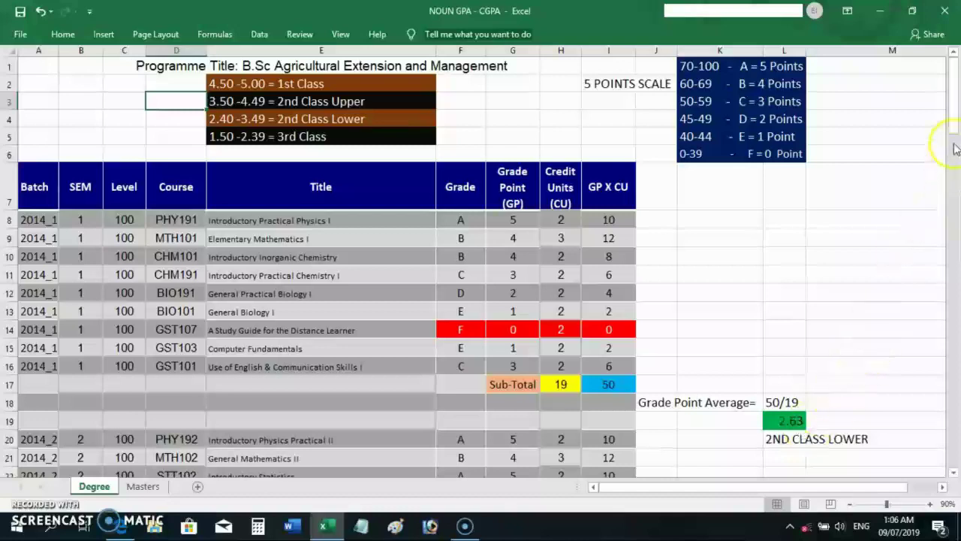
Step: Relate the second-semester 100-level sub-totals in row 31 to the Grade Point Average division and result in L32:L33
left_click_drag(955, 127, 955, 192)
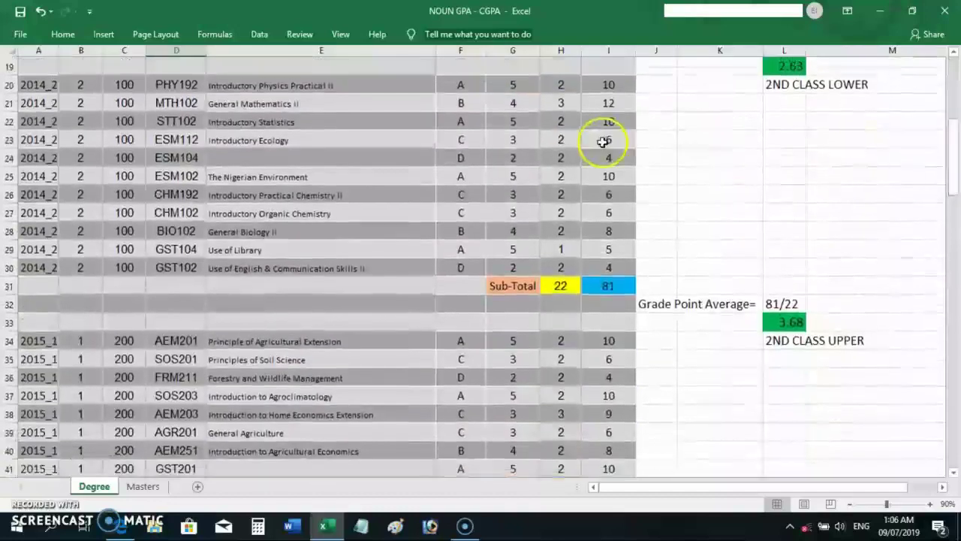
left_click(784, 323)
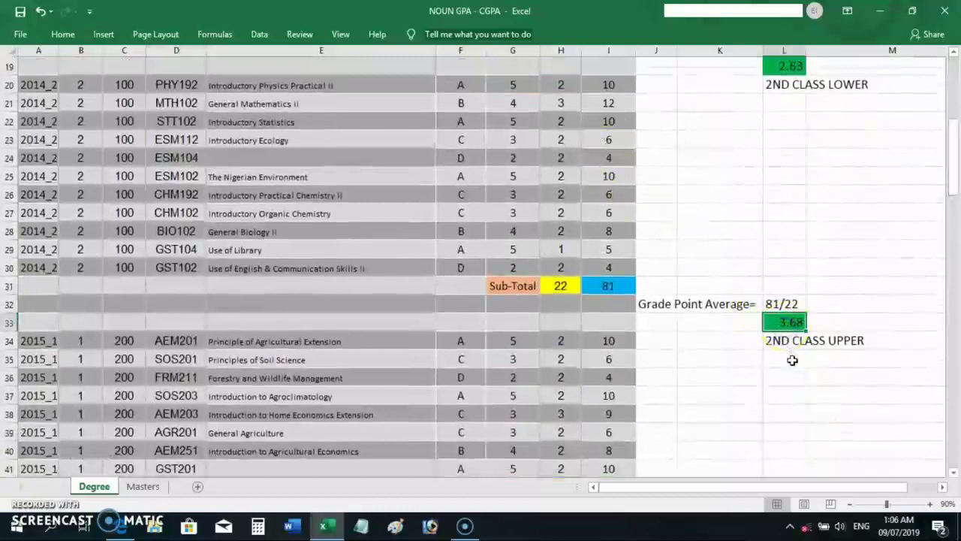
left_click(611, 287)
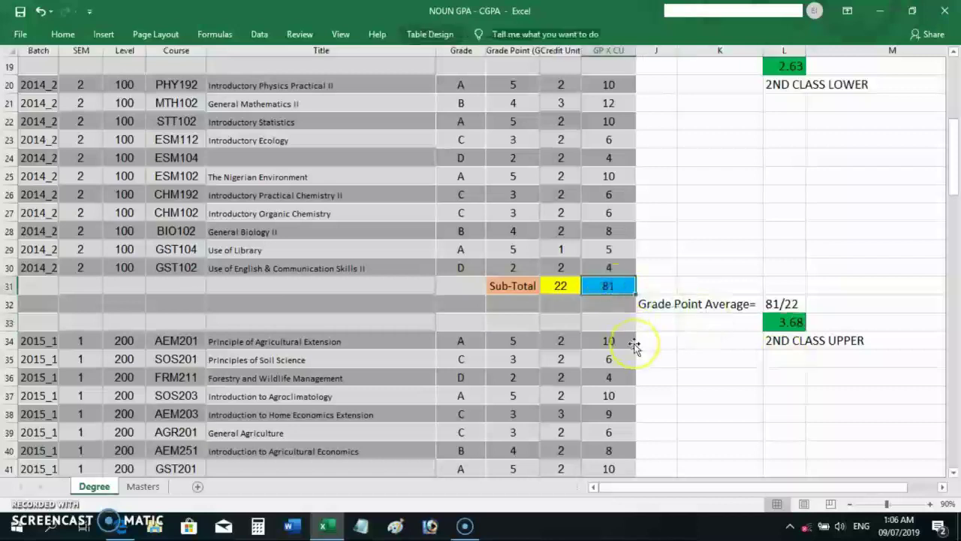
left_click(610, 286)
left_click(554, 281)
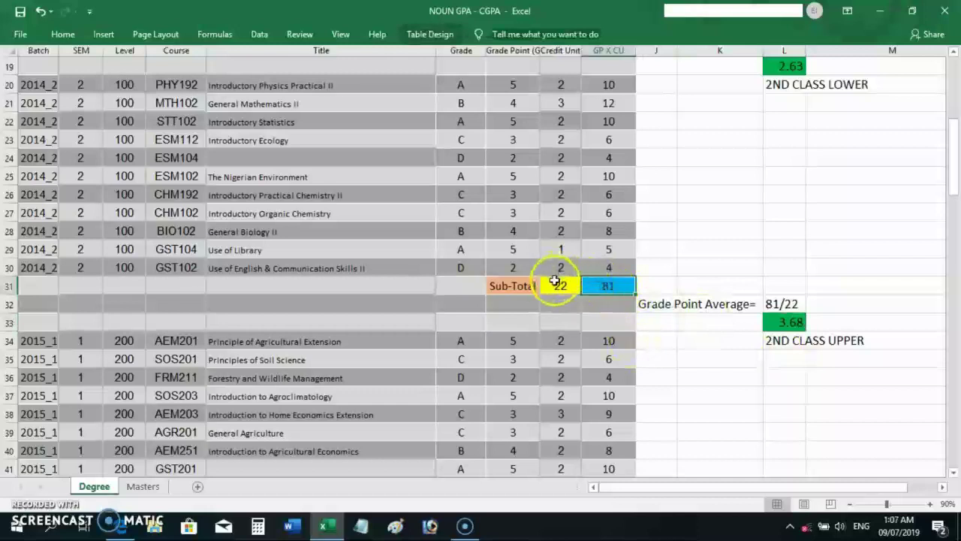
left_click(601, 340)
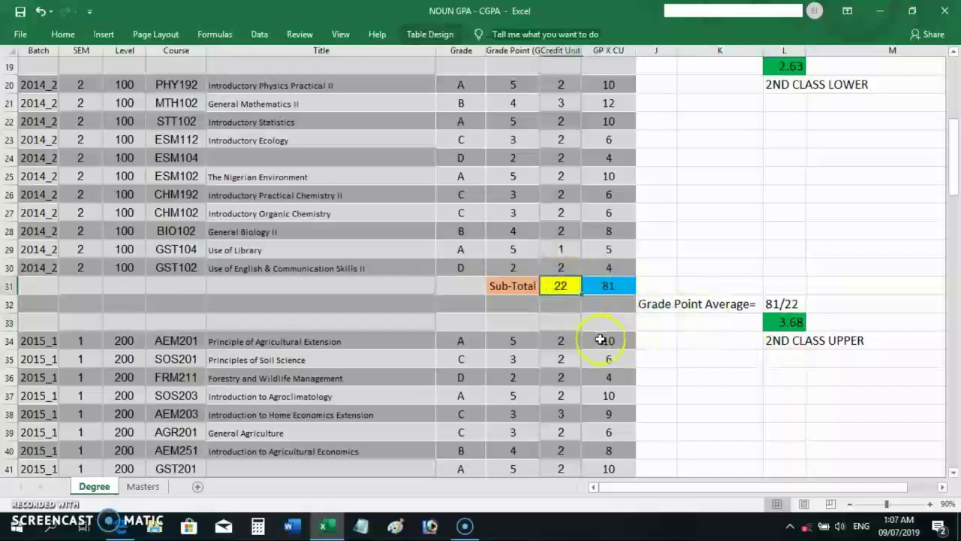
left_click(574, 288)
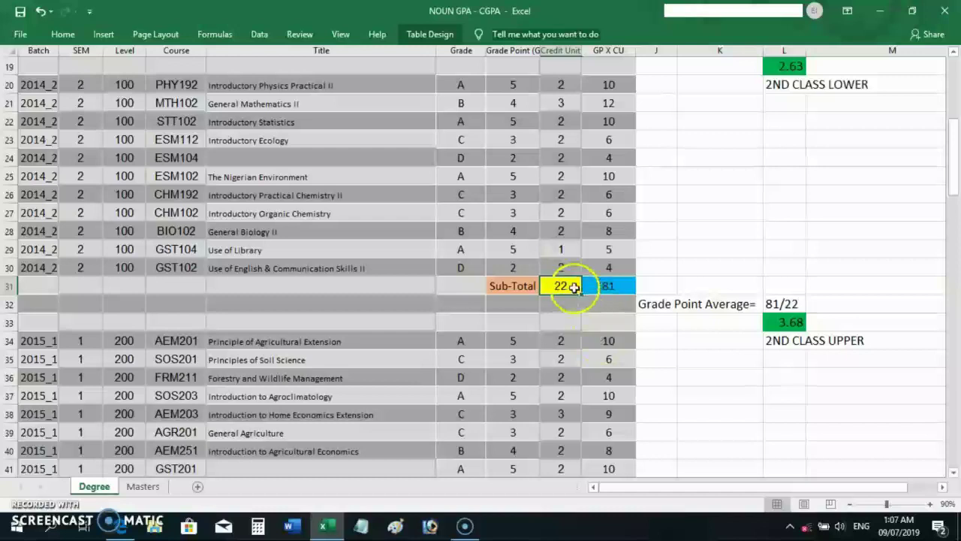
left_click(771, 306)
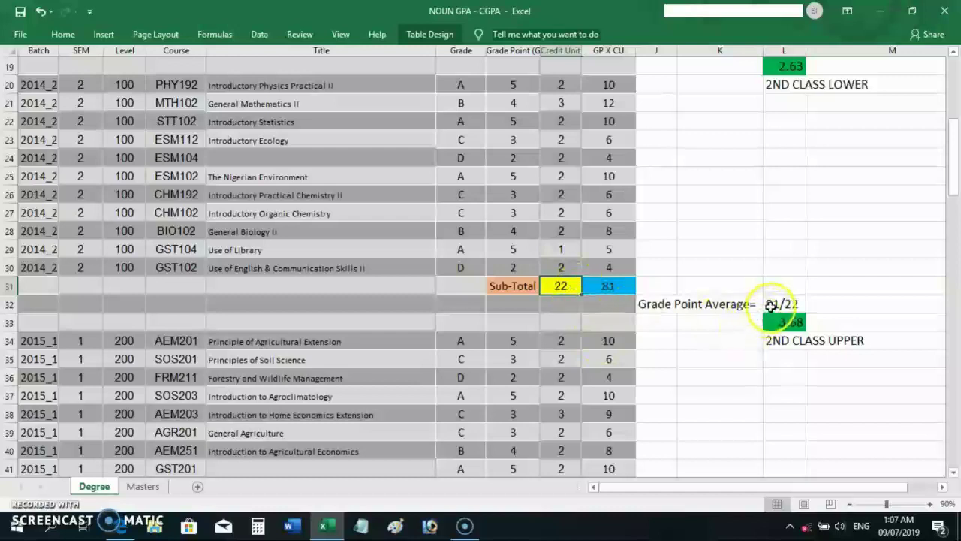
left_click(607, 287)
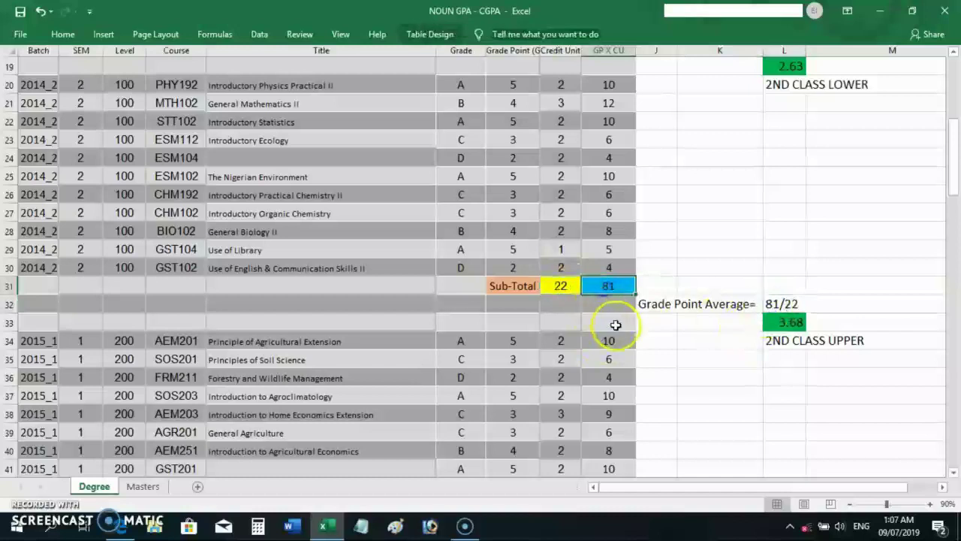
left_click(790, 304)
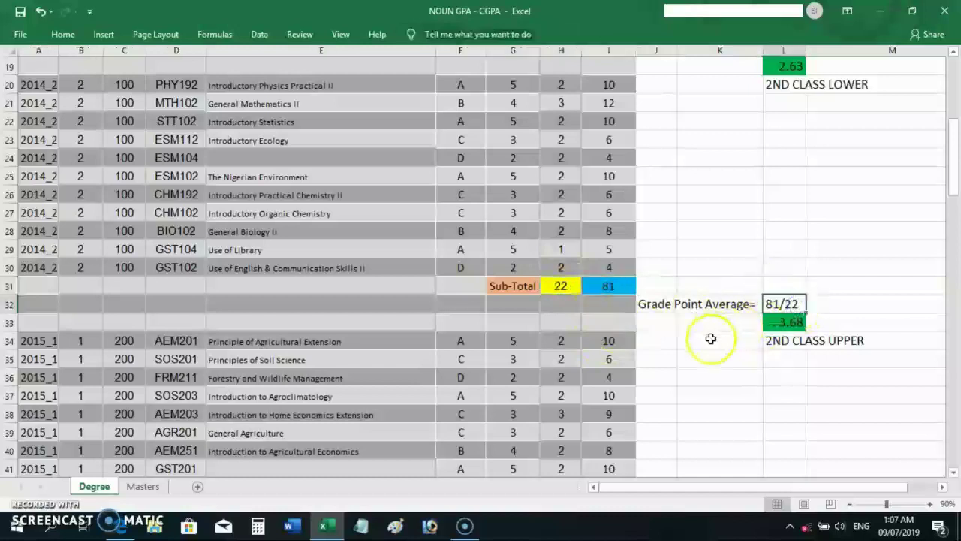
left_click(788, 321)
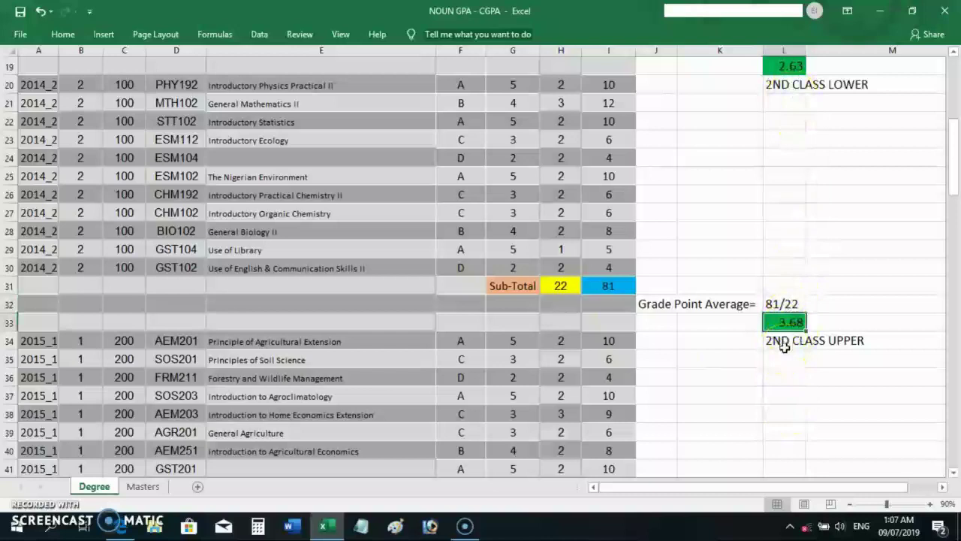
Step: Review the first-semester 200-level courses in rows 34 to 41, their GP X CU values and the semester's Grade Point Average
left_click_drag(954, 173, 955, 226)
left_click_drag(123, 86, 134, 218)
left_click_drag(80, 85, 81, 210)
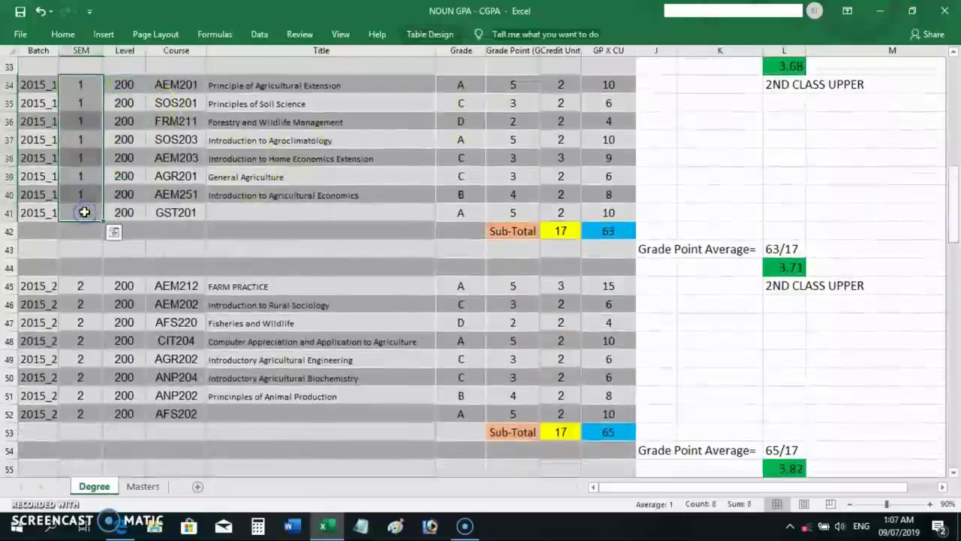
left_click_drag(615, 85, 617, 216)
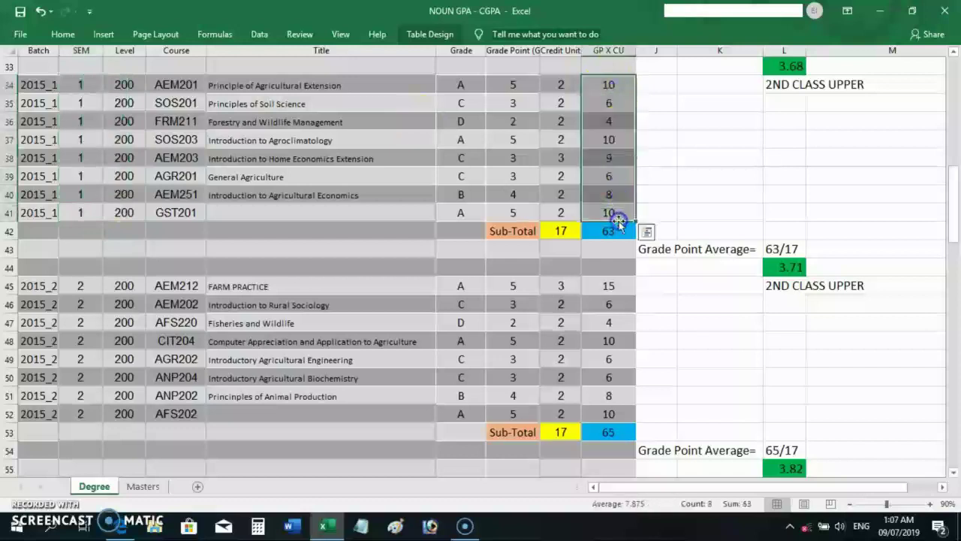
left_click(791, 273)
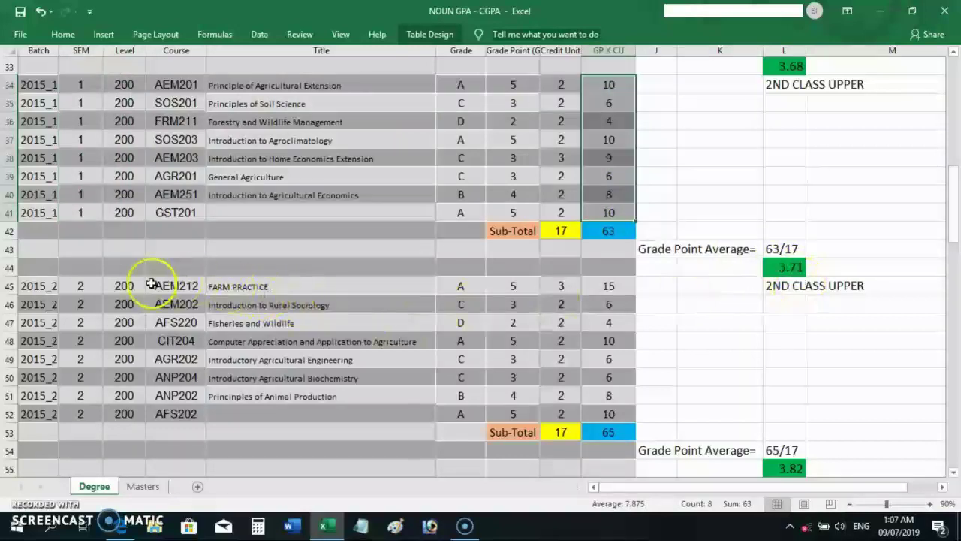
Step: Check the second-semester 200-level courses in rows 45 to 52 and their Grade Point Average in L55
left_click_drag(123, 288, 135, 407)
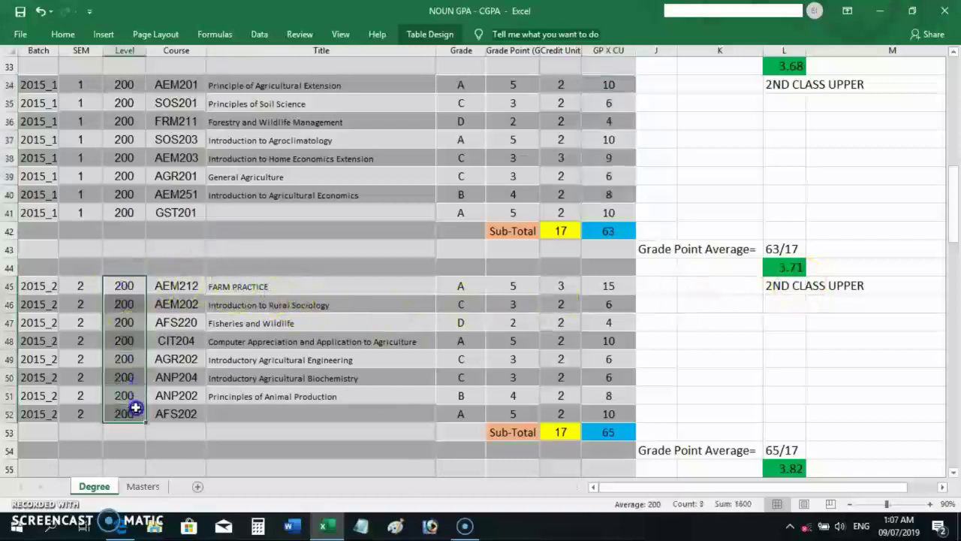
left_click_drag(953, 252, 953, 300)
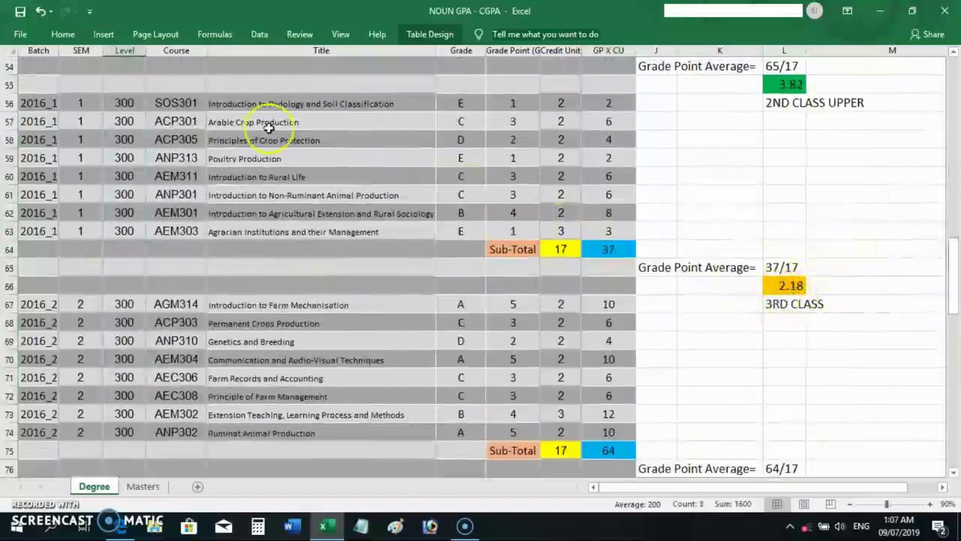
left_click_drag(954, 259, 953, 223)
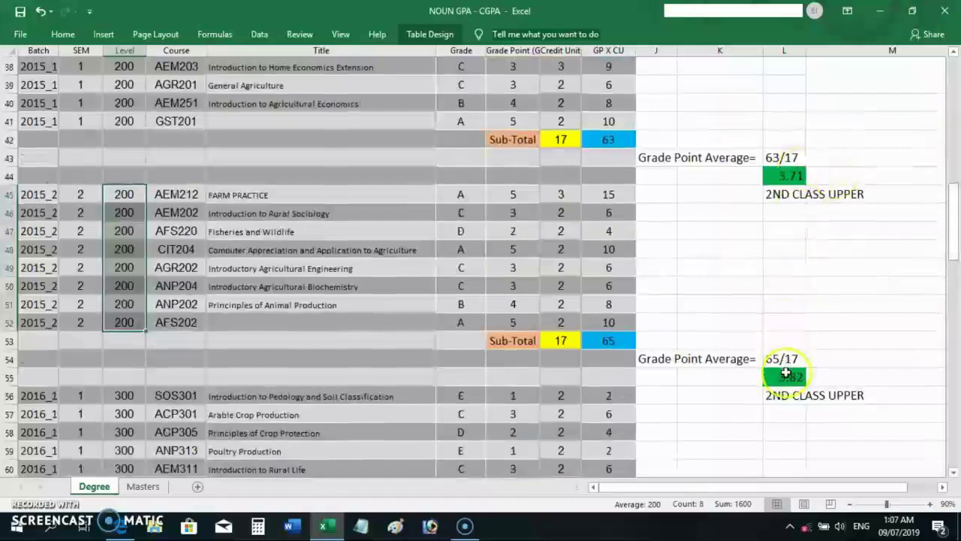
left_click(782, 377)
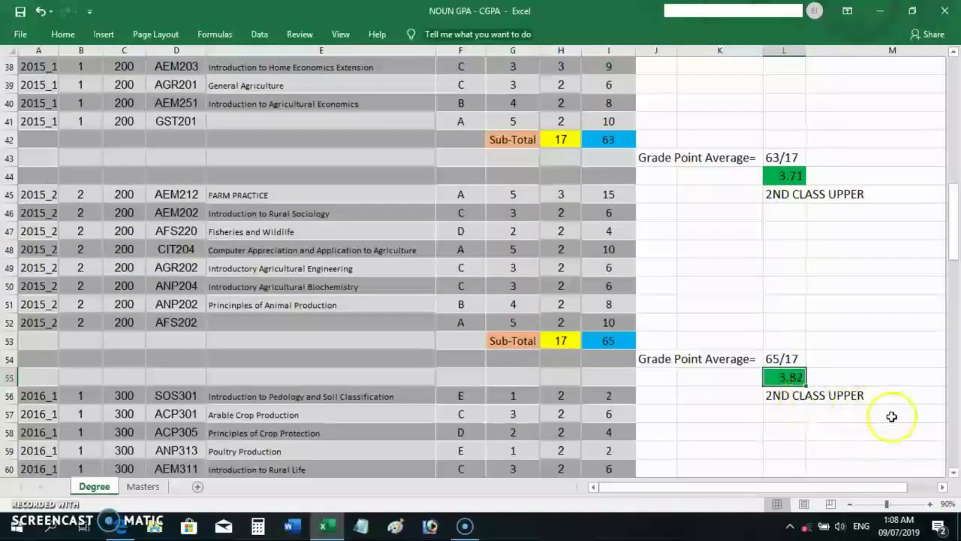
Step: Inspect the first-semester 300-level courses in rows 56 to 63, focusing on the E grades of SOS301, ANP313 and AEM303
left_click(955, 473)
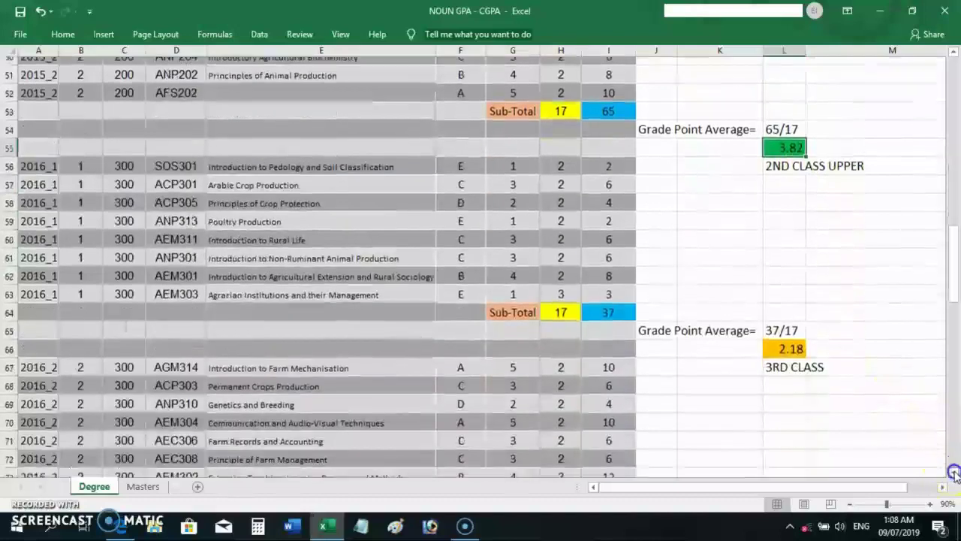
left_click_drag(954, 472, 954, 473)
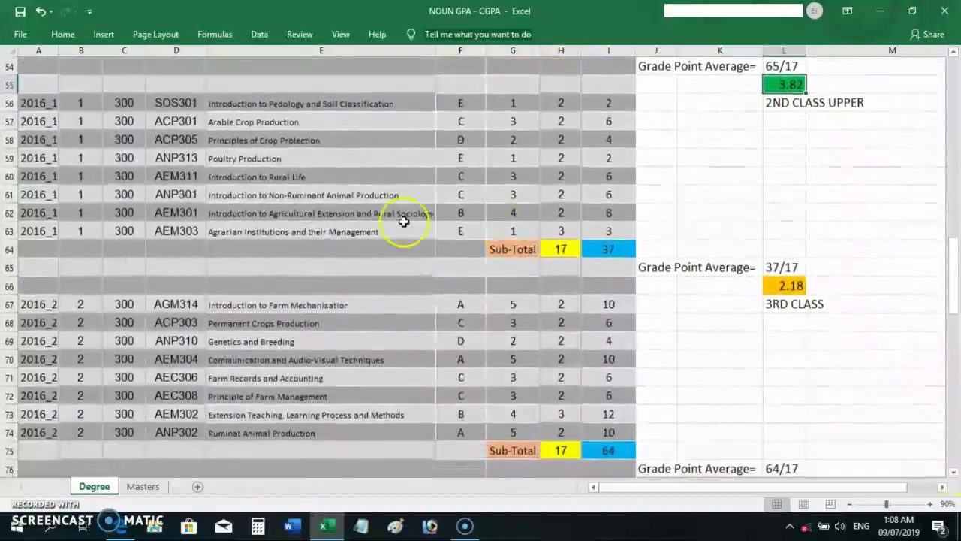
left_click_drag(124, 101, 125, 230)
left_click_drag(77, 105, 80, 158)
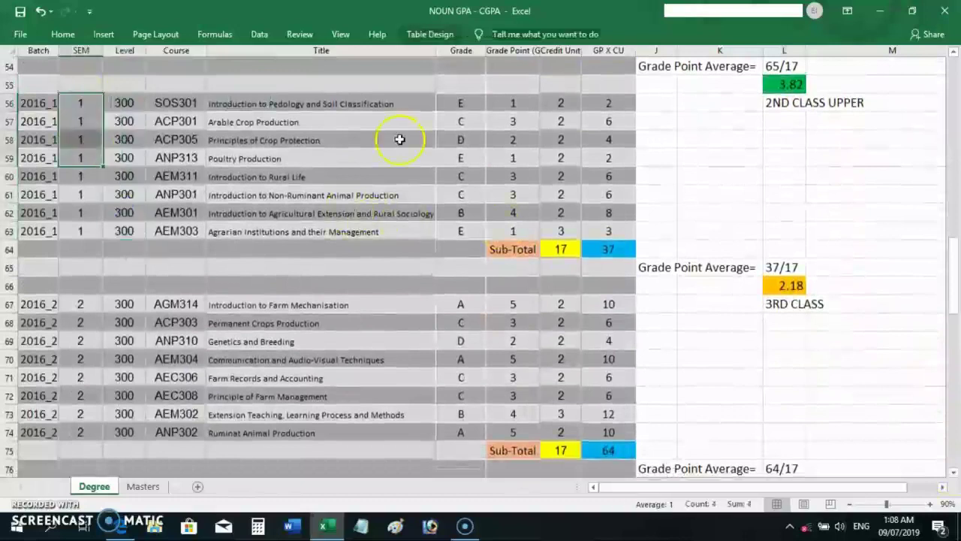
left_click(466, 102)
left_click(465, 158)
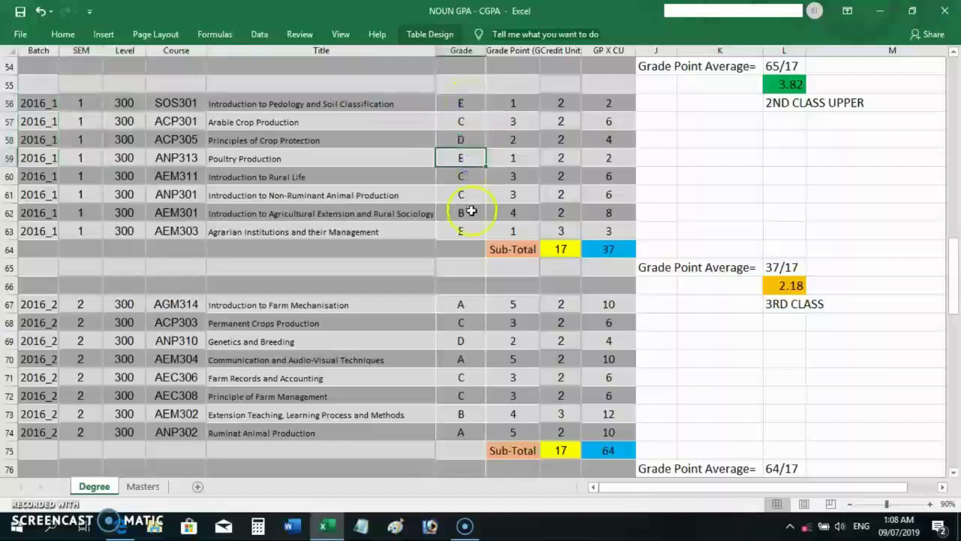
left_click(463, 230)
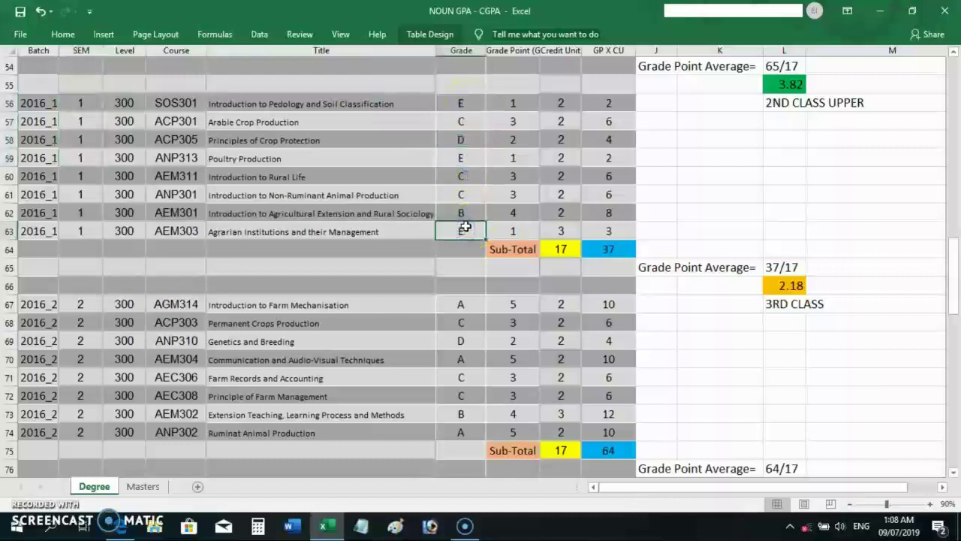
Step: Check the first-semester 300-level Grade Point Average in L66 and the class assigned in L67
left_click(794, 286)
left_click(792, 298)
left_click_drag(792, 298, 778, 302)
left_click(778, 303)
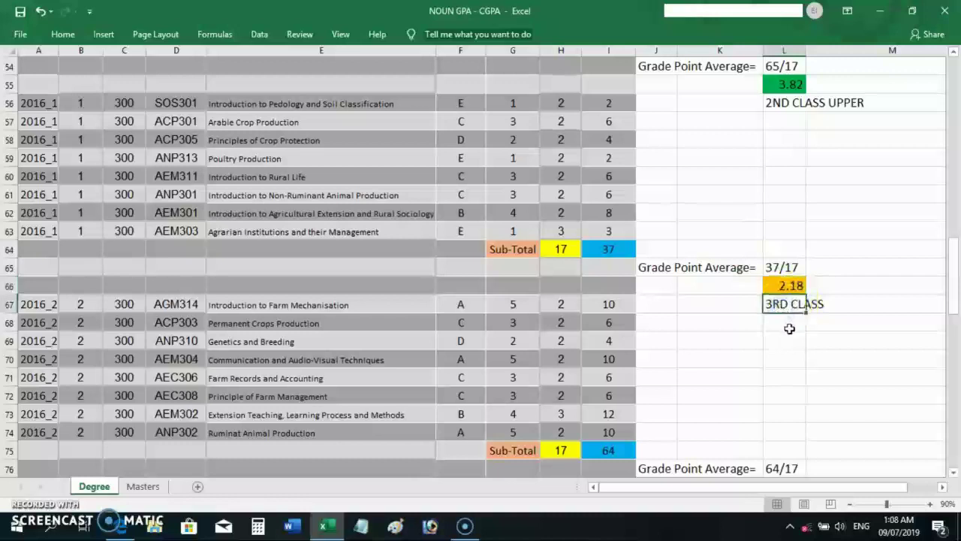
Step: Review the second-semester 300-level courses in rows 67 to 74 and their Grade Point Average in L77
left_click(114, 304)
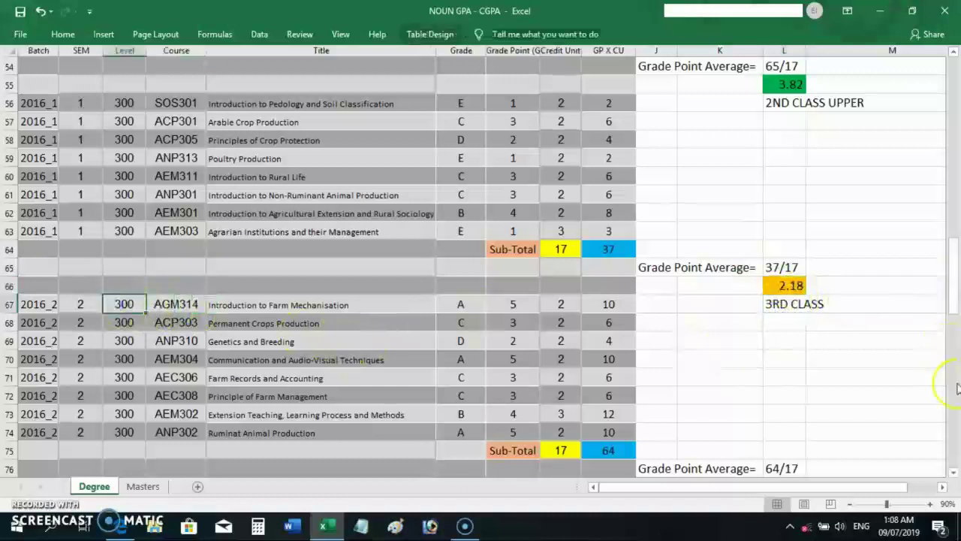
left_click_drag(957, 301, 956, 328)
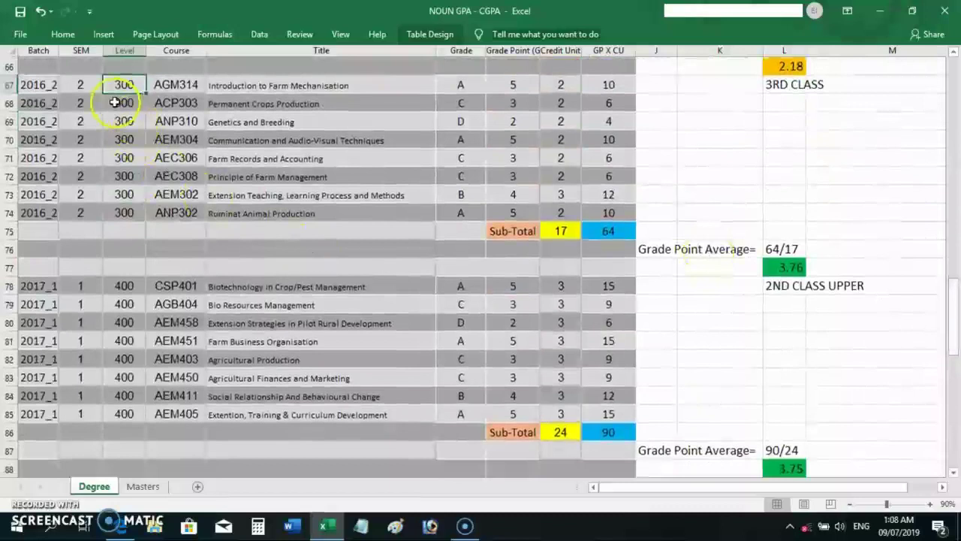
left_click(793, 270)
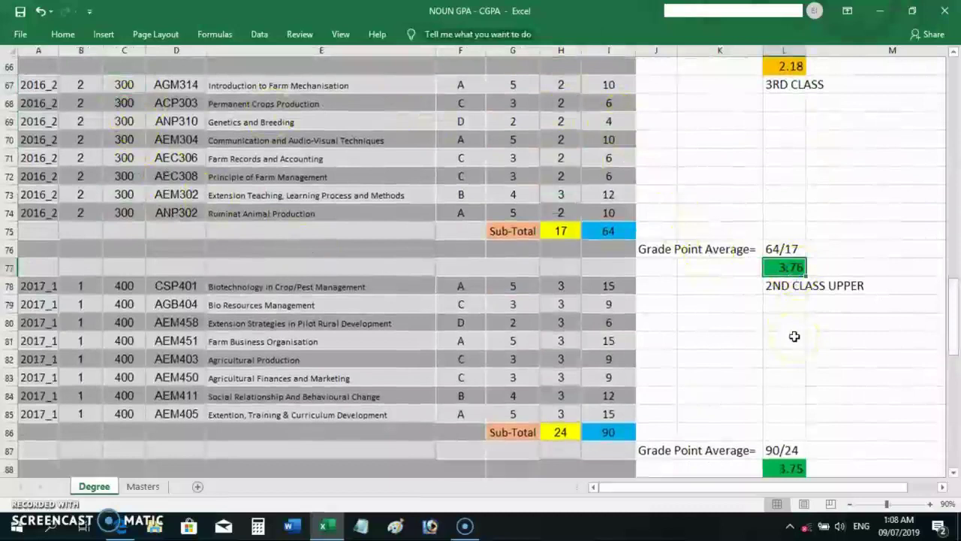
Step: Review the Grade Point Averages and classes for the 400-level and 500-level semesters, down to the cumulative grade point average heading
left_click_drag(954, 315, 957, 350)
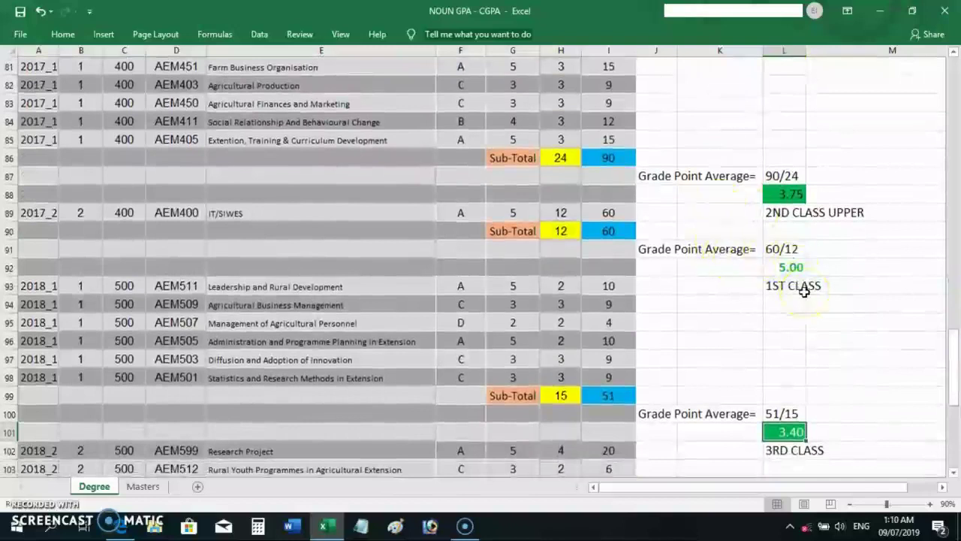
left_click(784, 422)
left_click_drag(952, 350, 956, 386)
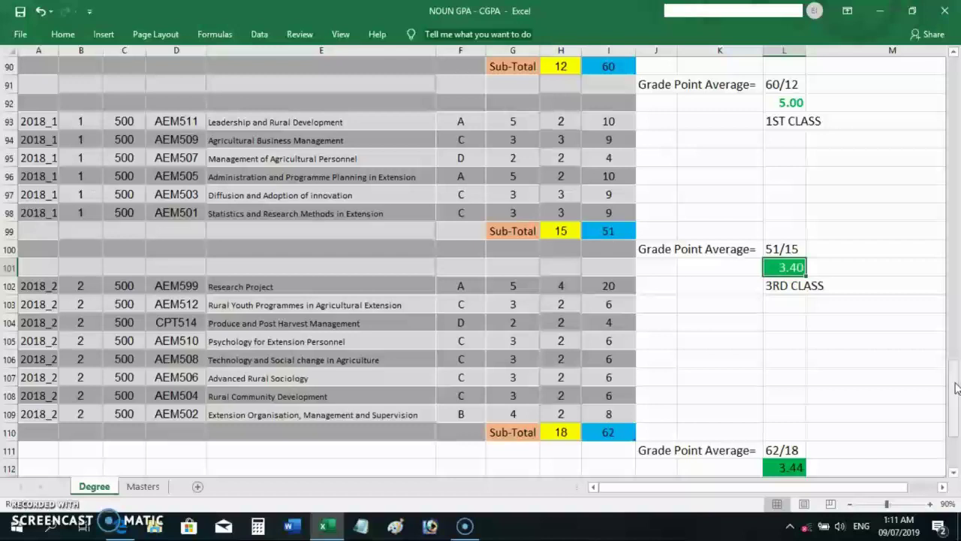
left_click_drag(956, 386, 956, 389)
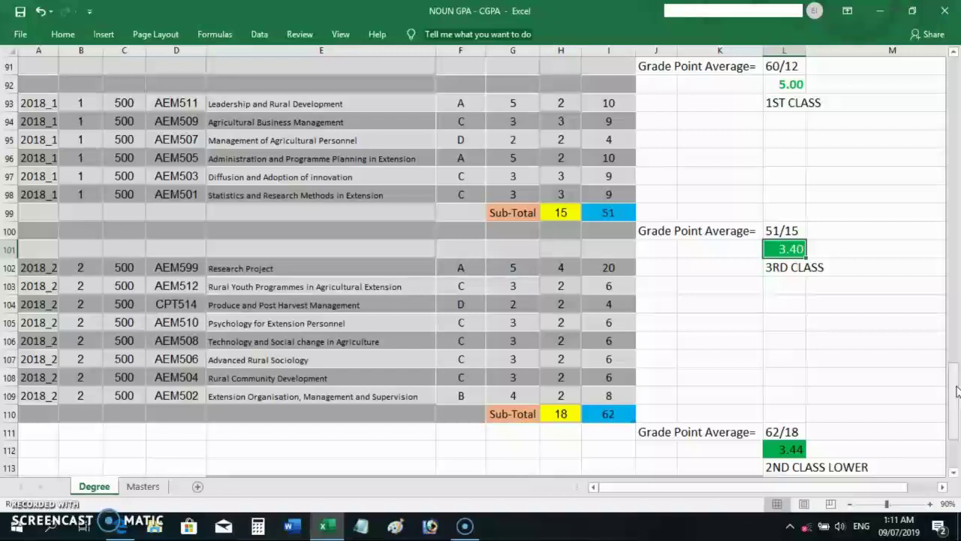
left_click_drag(957, 390, 947, 379)
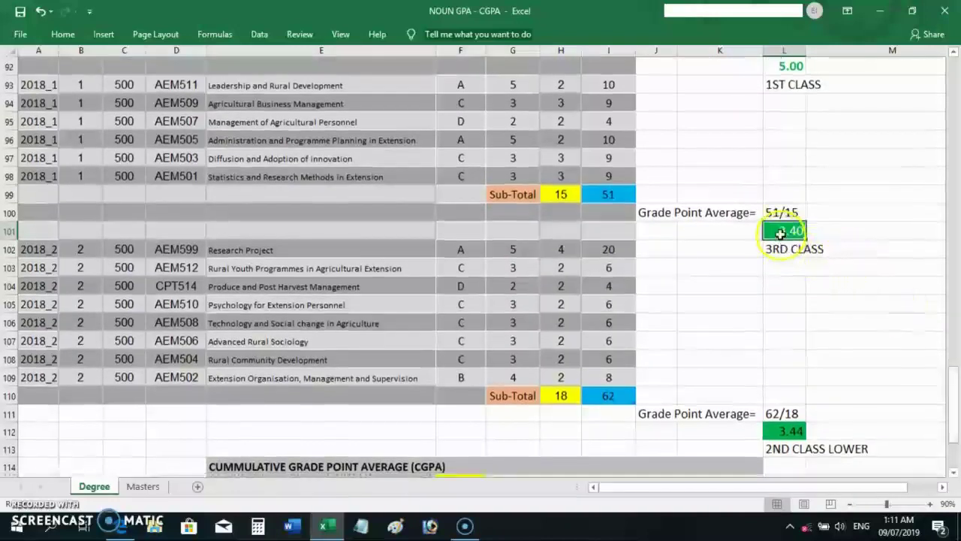
Step: Change the class label in L102 for the first-semester 500-level results to "2nd Class Lower"
left_click(783, 249)
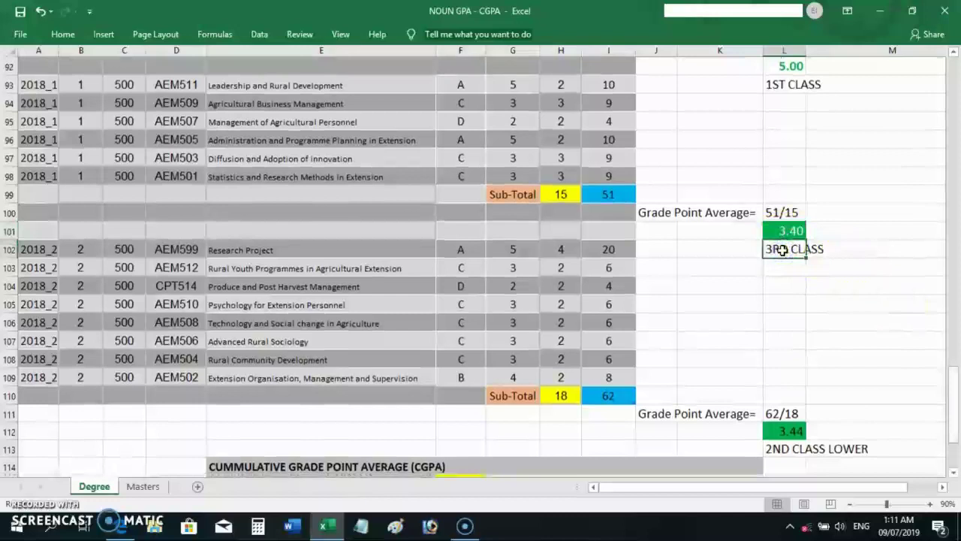
type("2nd")
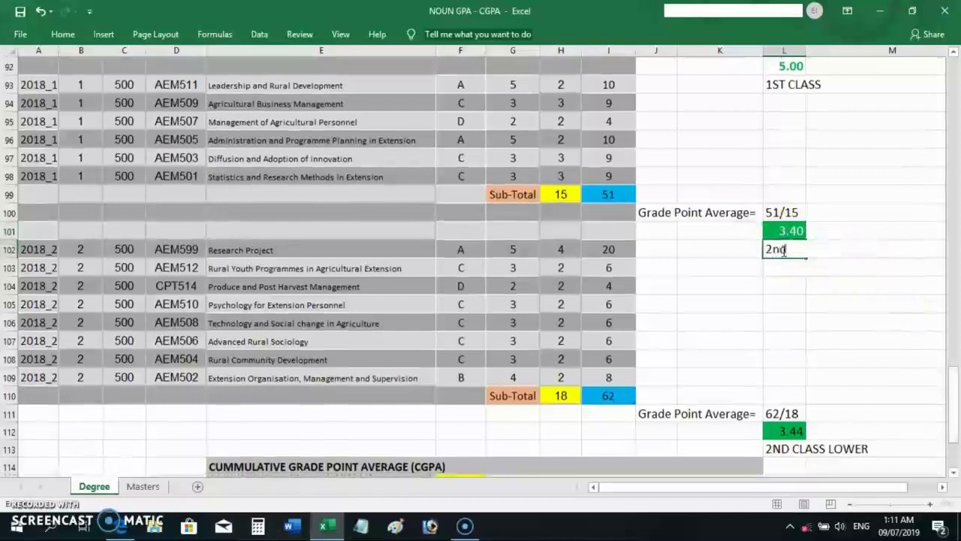
type(" Class Lower")
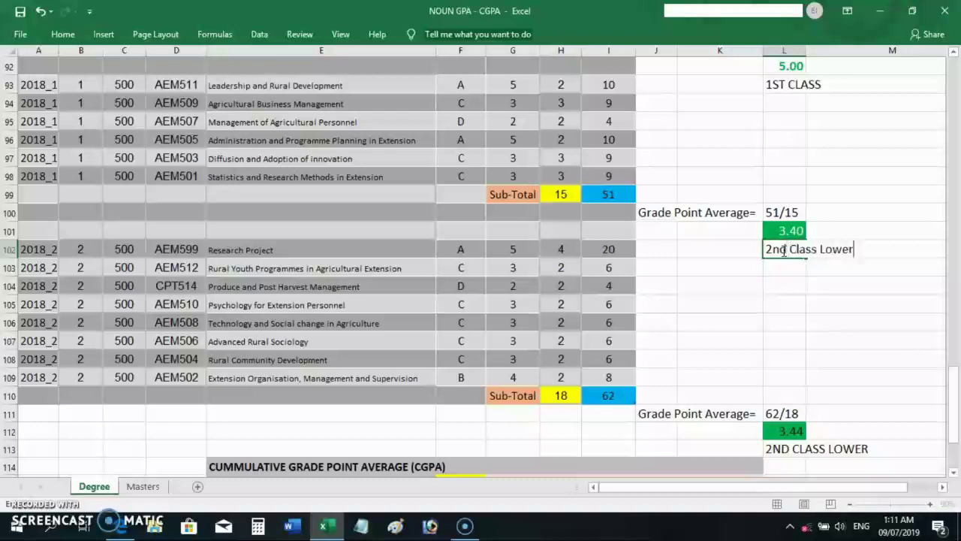
left_click(796, 264)
left_click(796, 249)
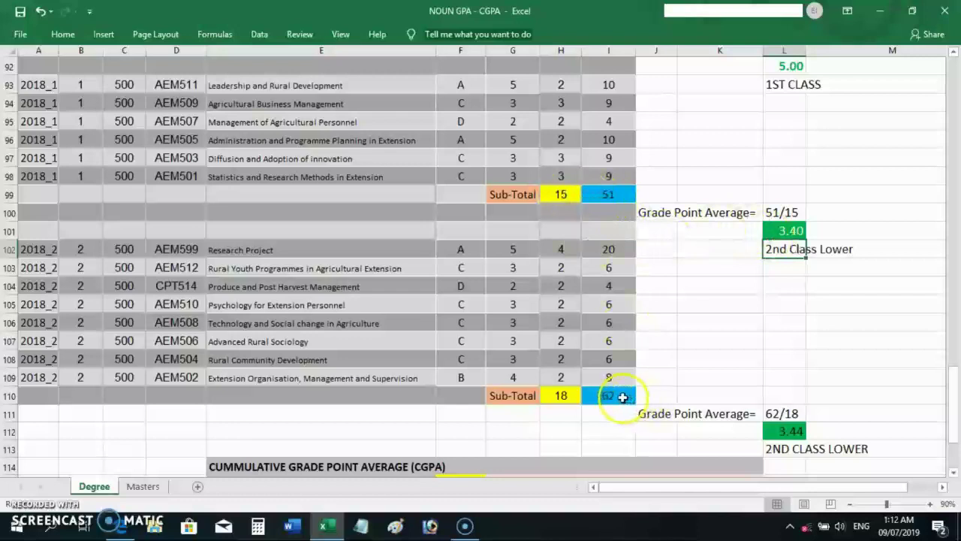
Step: Check the second-semester 500-level Grade Point Average and class in L111 to L113, down to the cumulative grade point average block
left_click(769, 413)
left_click_drag(954, 381, 954, 419)
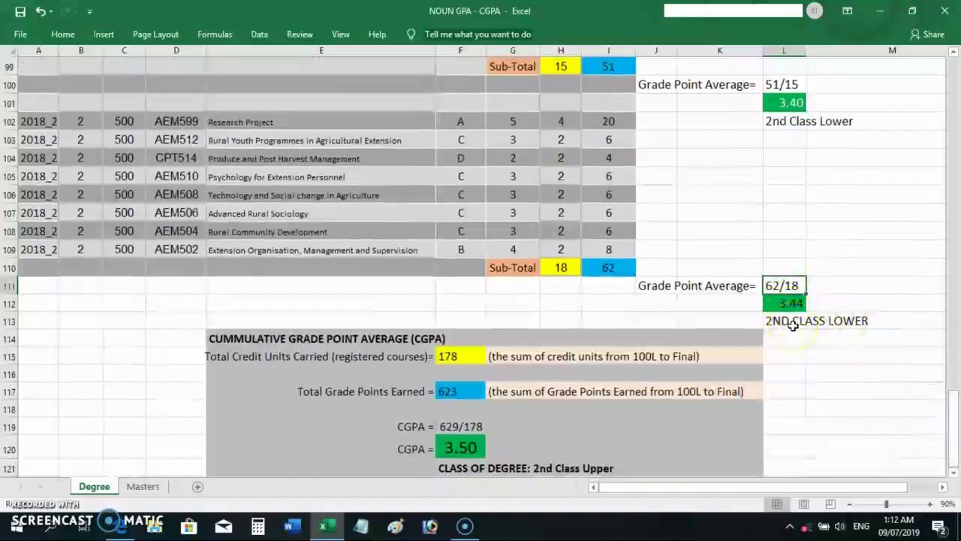
left_click(953, 473)
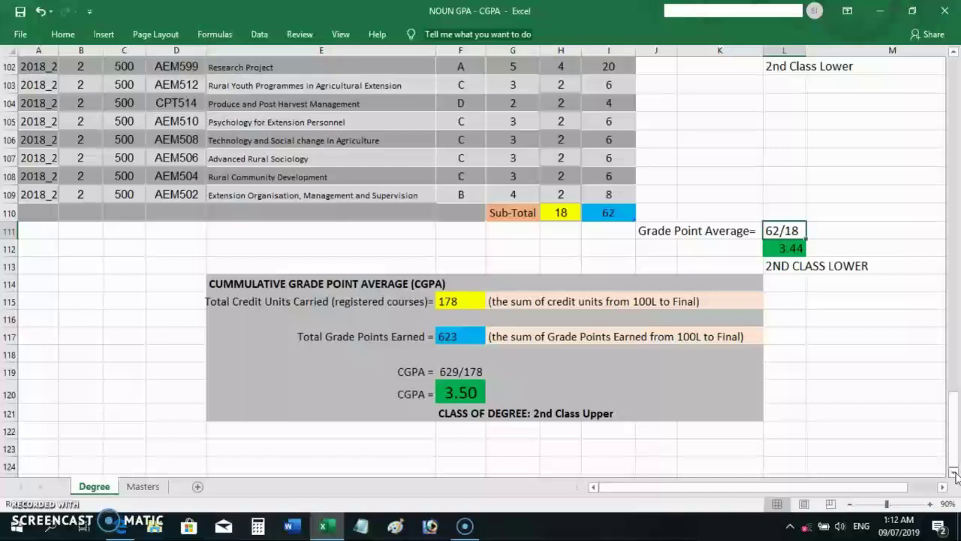
Step: Examine how Total Credit Units Carried in F115 and Total Grade Points Earned in F117 are summed from the semester sub-totals
left_click(463, 303)
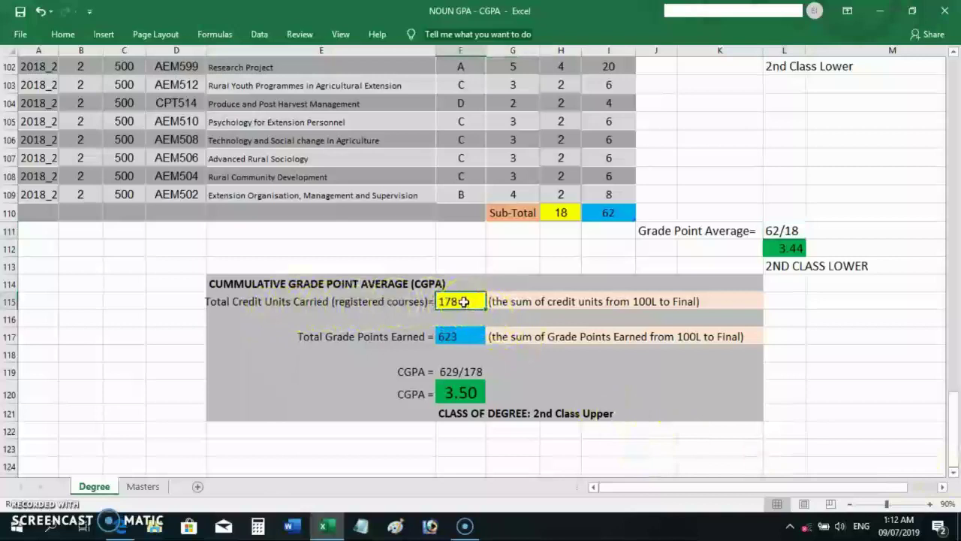
left_click(473, 303)
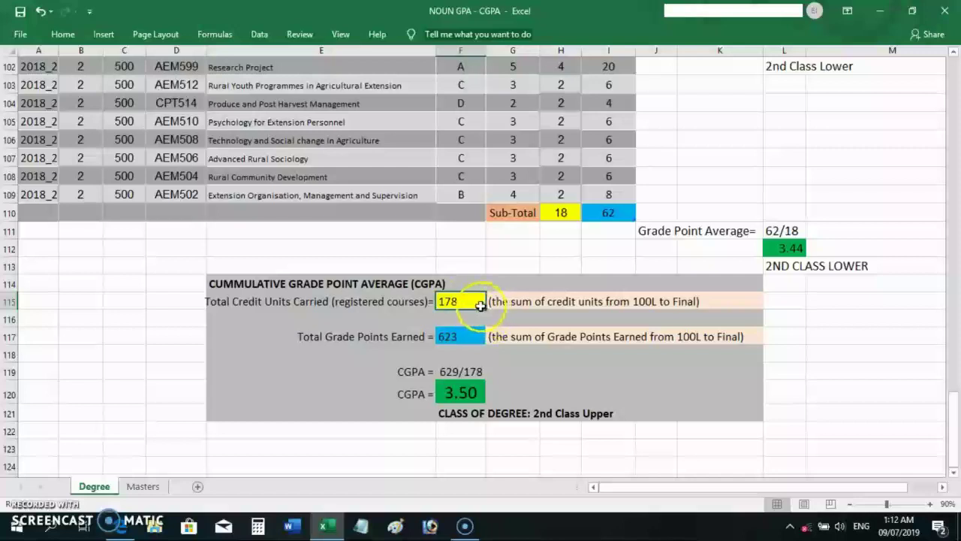
left_click_drag(480, 305, 460, 332)
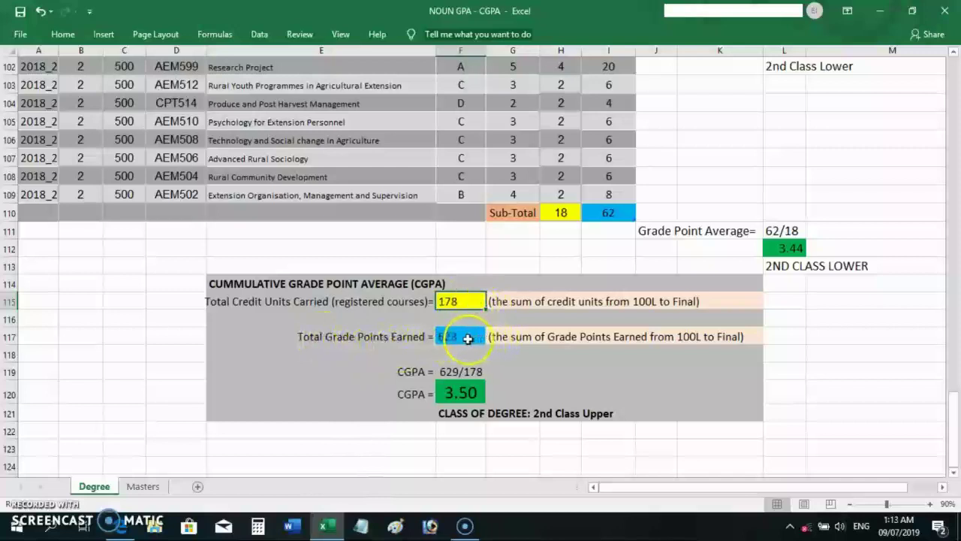
left_click(609, 213)
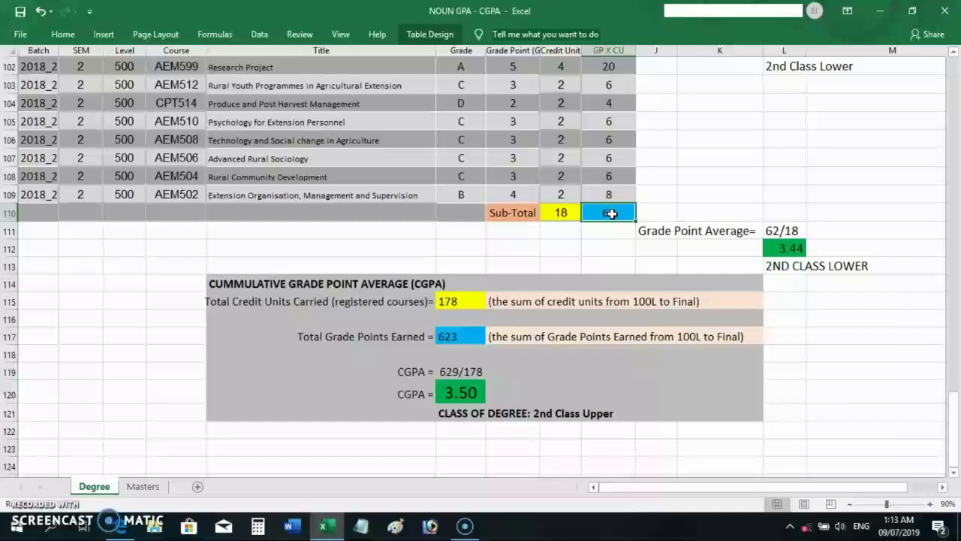
left_click(453, 337)
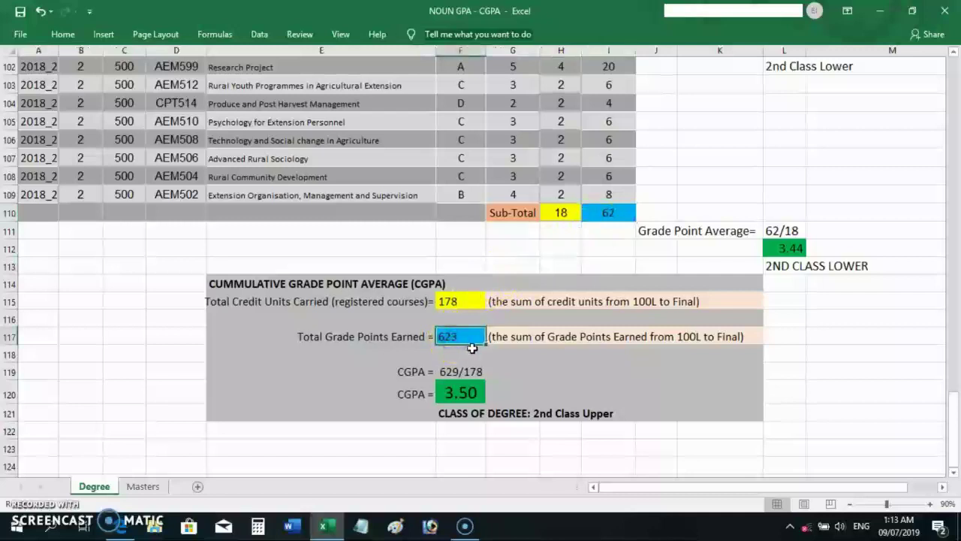
left_click(469, 336)
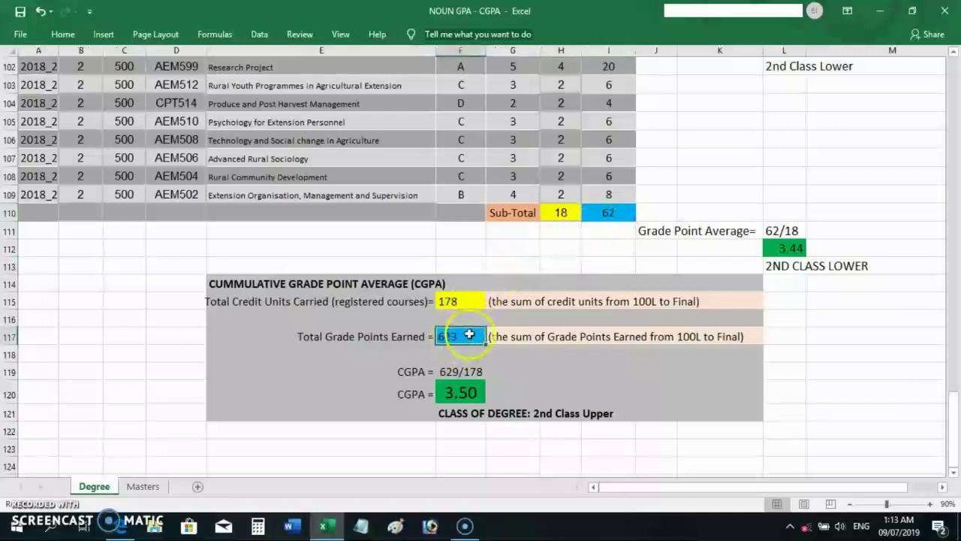
Step: Check the CGPA division in F119, its result in F120 and the class of degree in row 121
left_click(454, 370)
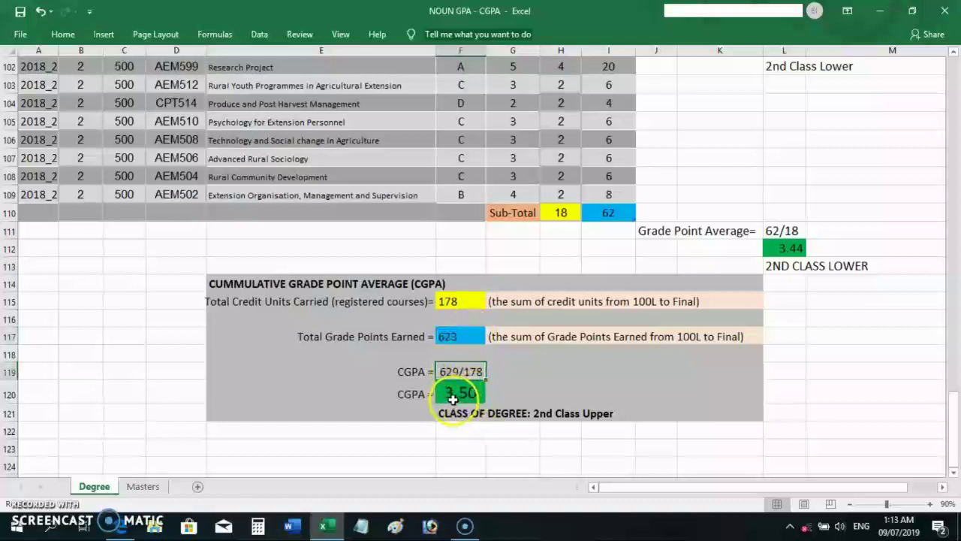
left_click(453, 394)
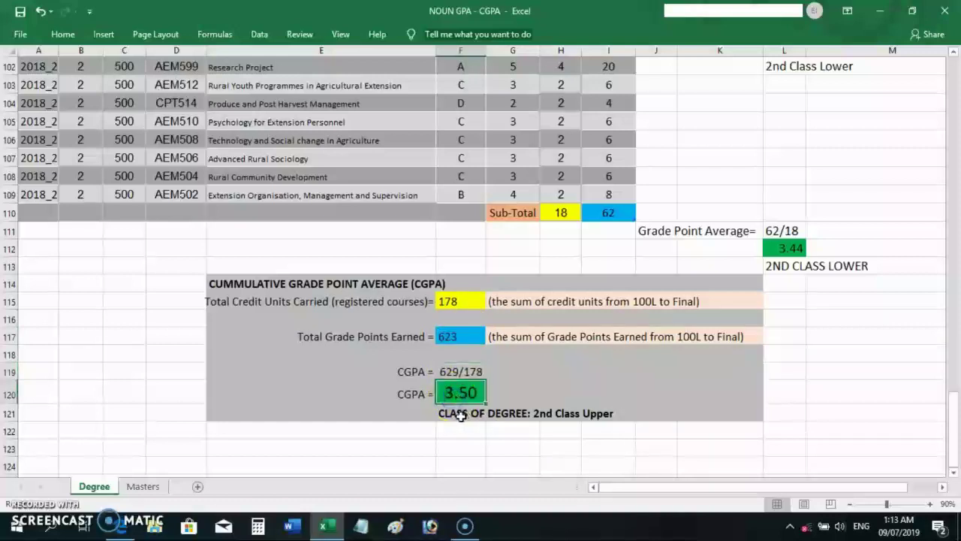
left_click_drag(461, 415, 591, 413)
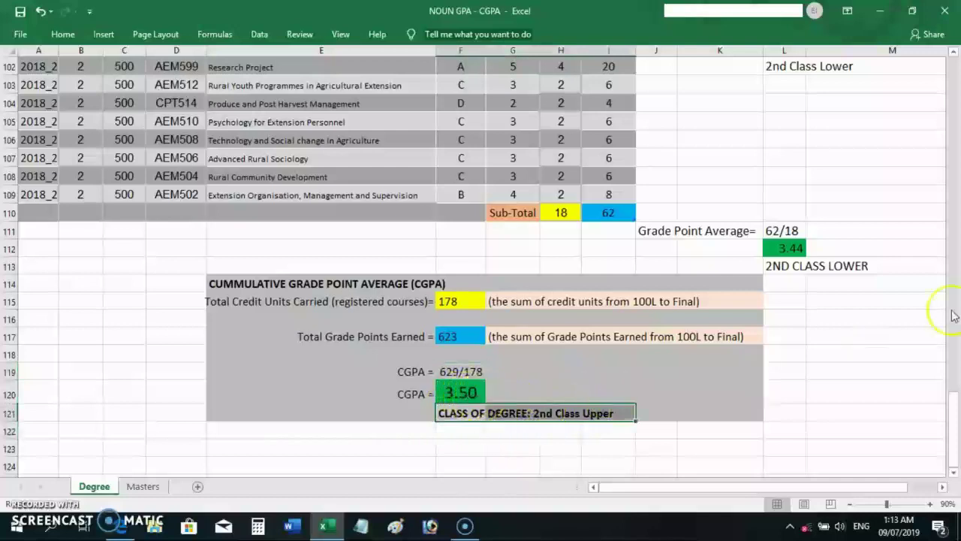
Step: Compare the CGPA with the class of degree ranges in E2 to E5, focusing on the 2nd Class Upper range
left_click_drag(953, 418, 956, 78)
left_click_drag(214, 82, 333, 143)
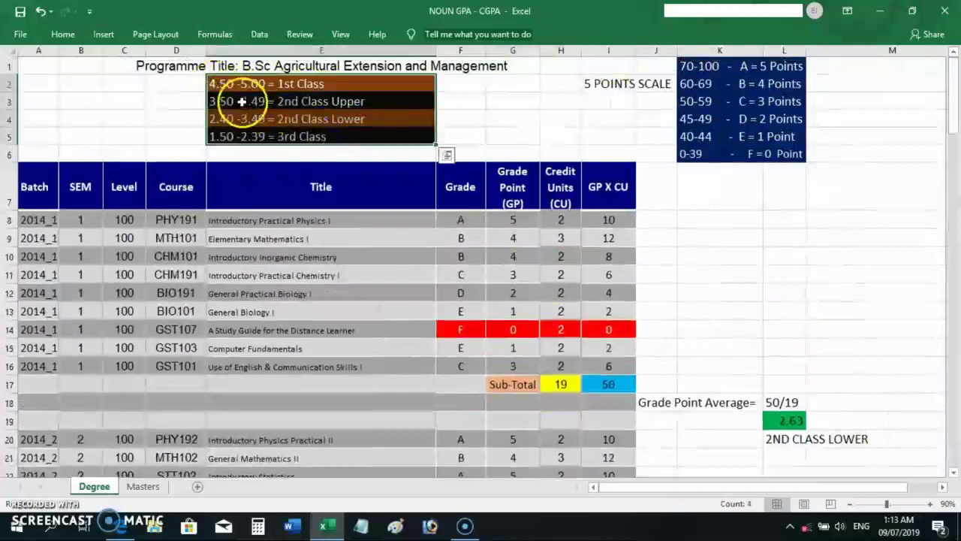
left_click(216, 84)
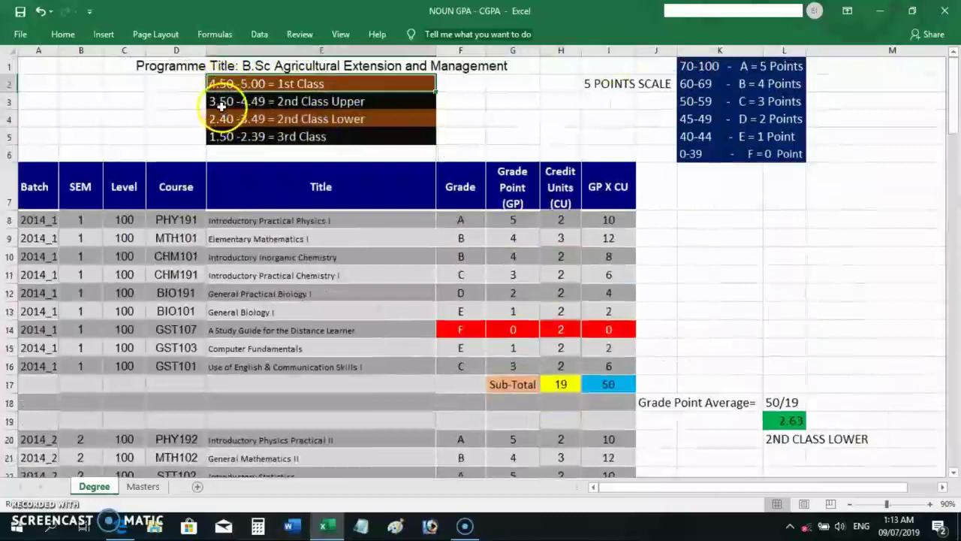
left_click(213, 103)
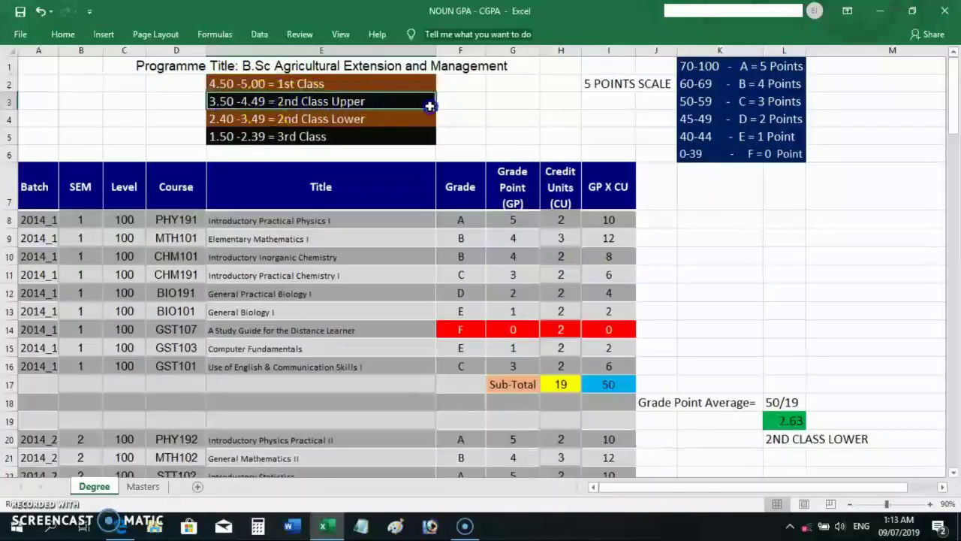
left_click(461, 105)
left_click_drag(461, 106, 292, 98)
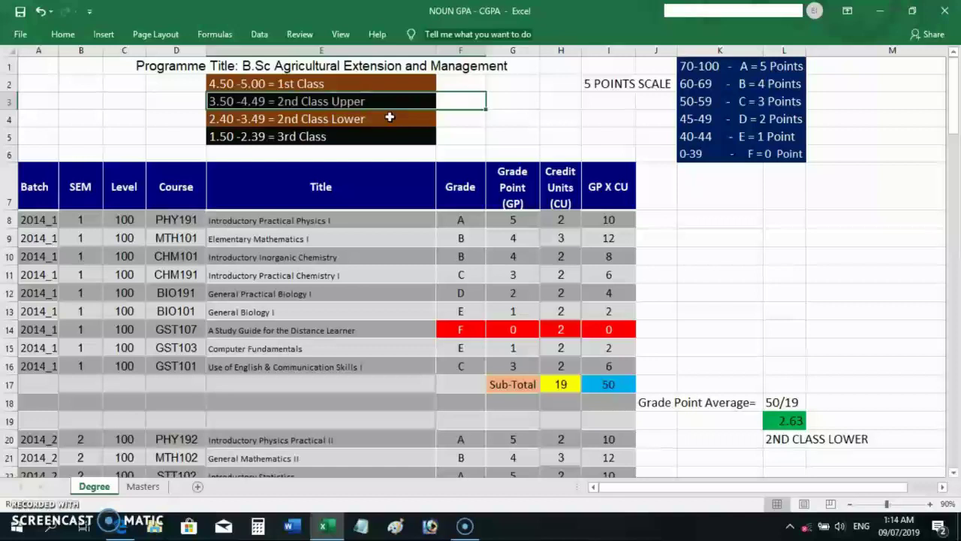
Step: Open the Masters sheet and examine its grading scale row by row, from A to F
left_click(143, 486)
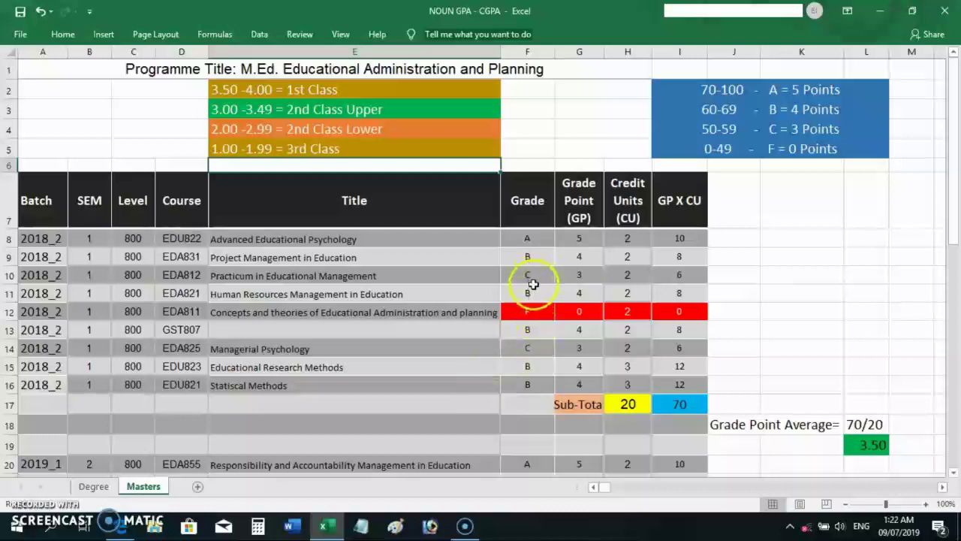
left_click_drag(767, 90, 775, 126)
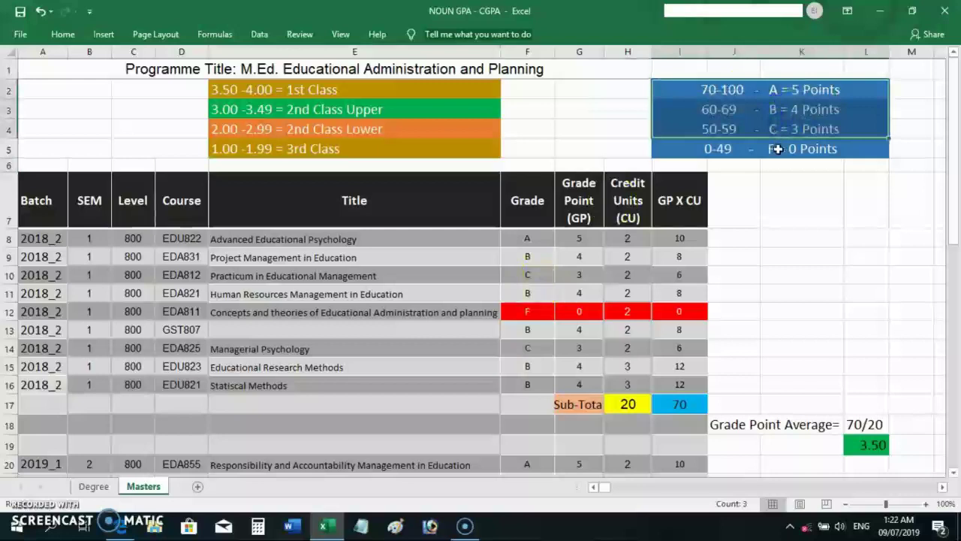
left_click(778, 89)
left_click(780, 109)
left_click(779, 129)
left_click(780, 149)
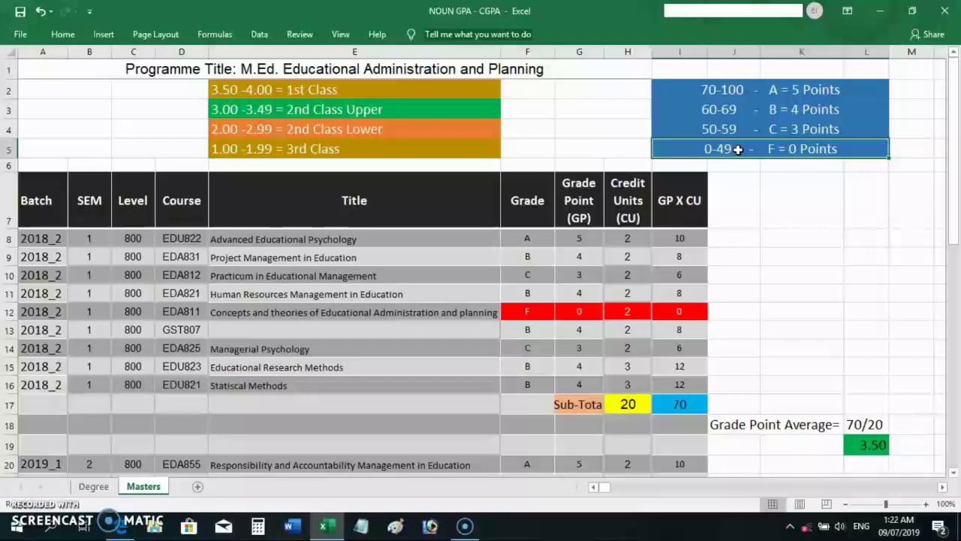
Step: Examine the Masters class ranges in E2 to E5, focusing on the 1st Class range
left_click(222, 89)
left_click_drag(231, 95, 236, 143)
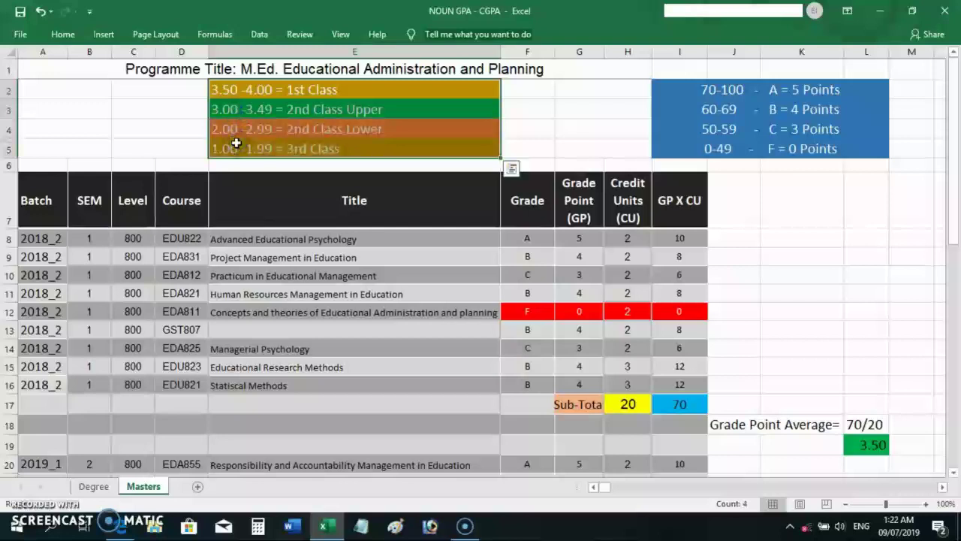
left_click(536, 133)
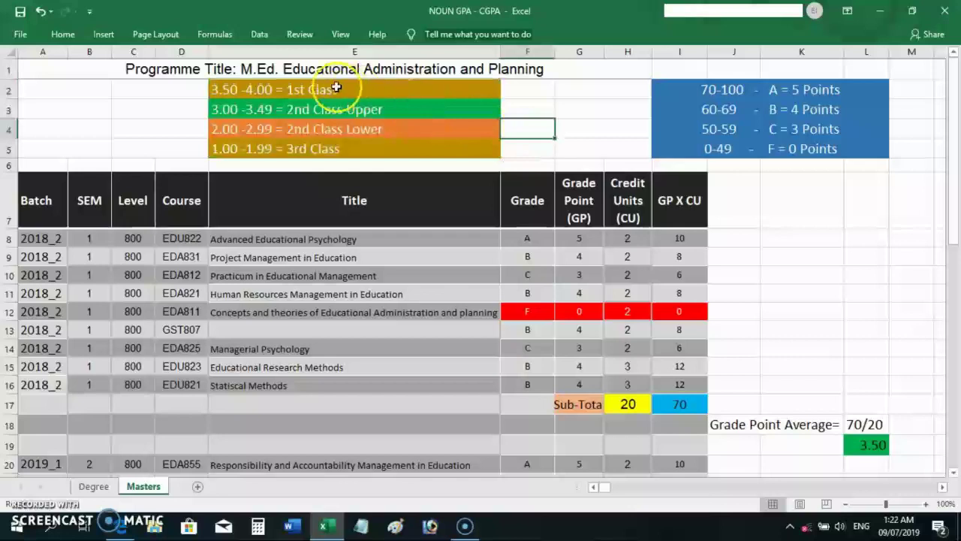
left_click_drag(273, 89, 267, 156)
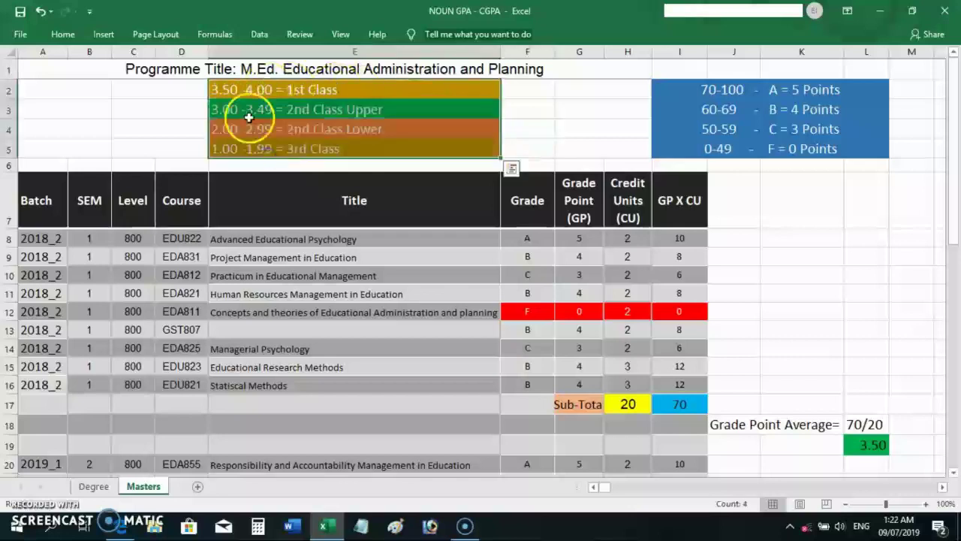
left_click(256, 91)
left_click(321, 95)
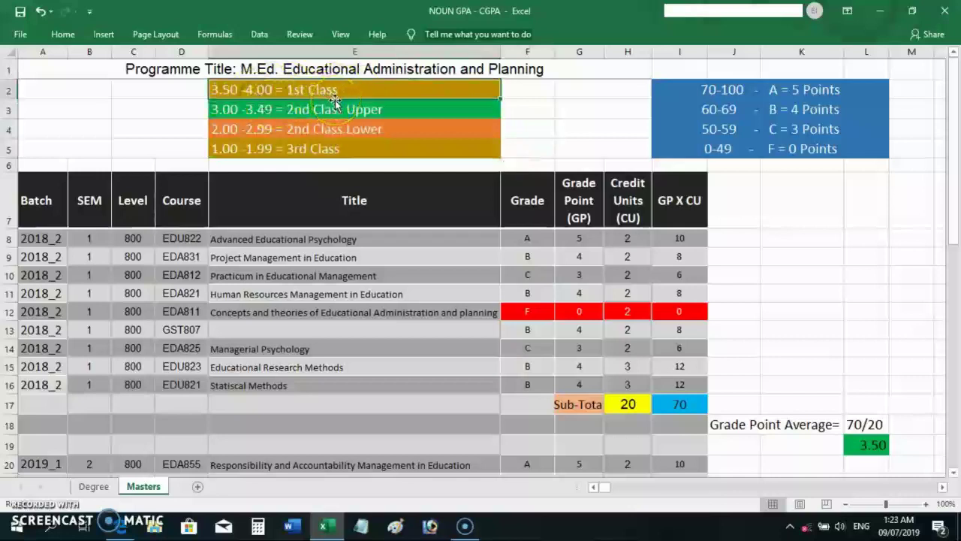
left_click(238, 109)
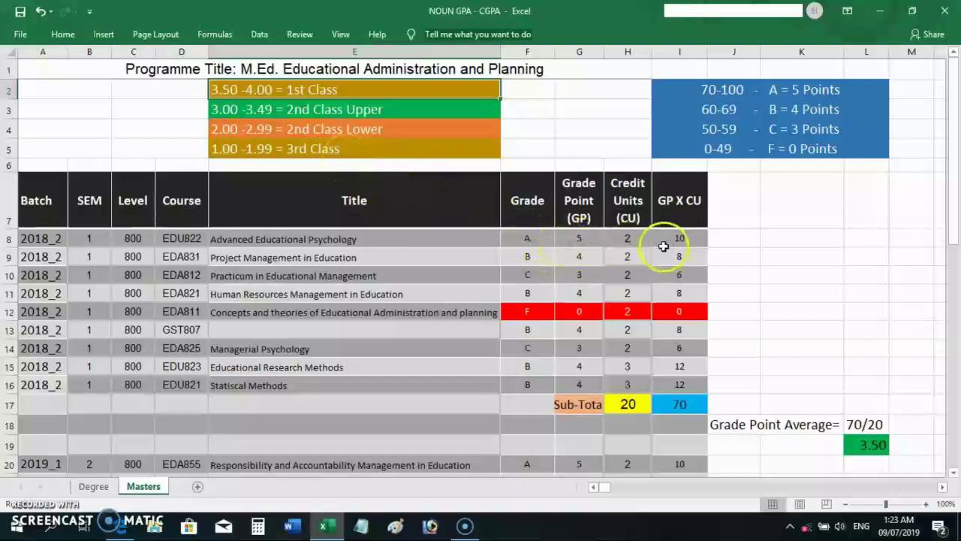
Step: Trace the first-semester Masters Grade Point Average from EDU822's grade, points and credit units through the sub-total to L19
left_click(530, 238)
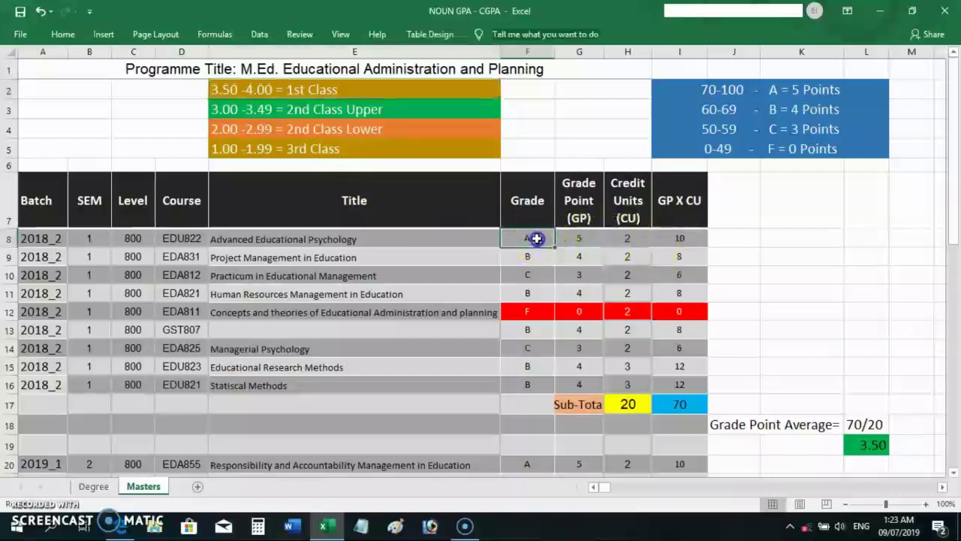
left_click(581, 238)
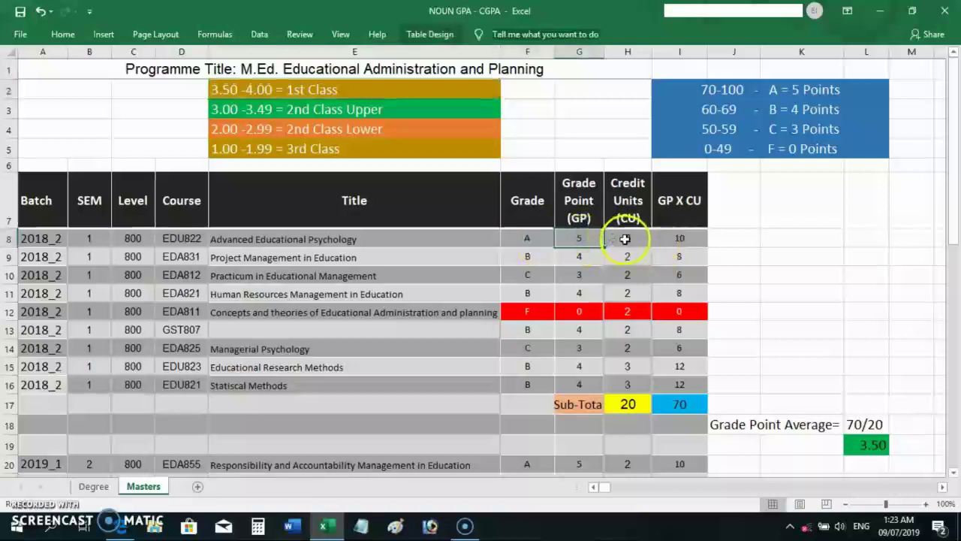
left_click(626, 238)
left_click(678, 241)
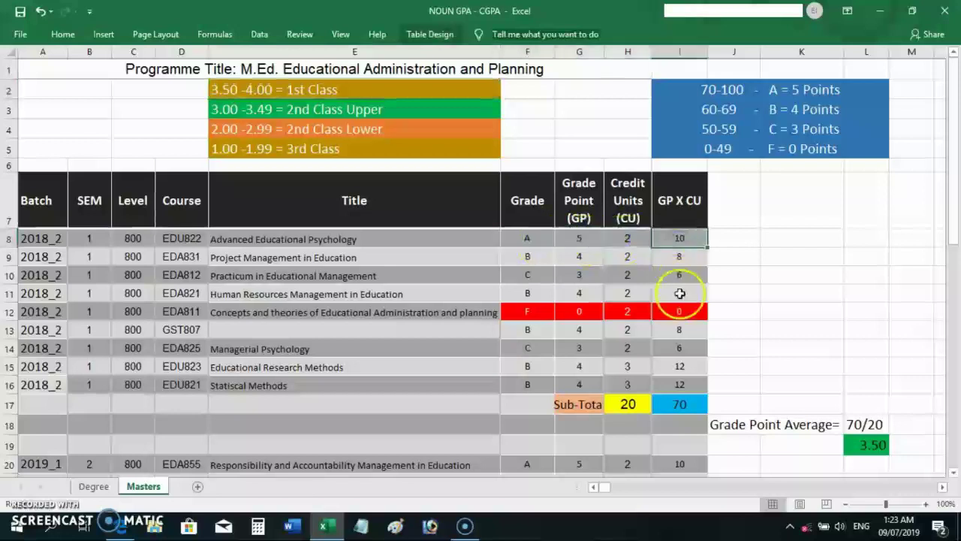
left_click(681, 404)
left_click(805, 428)
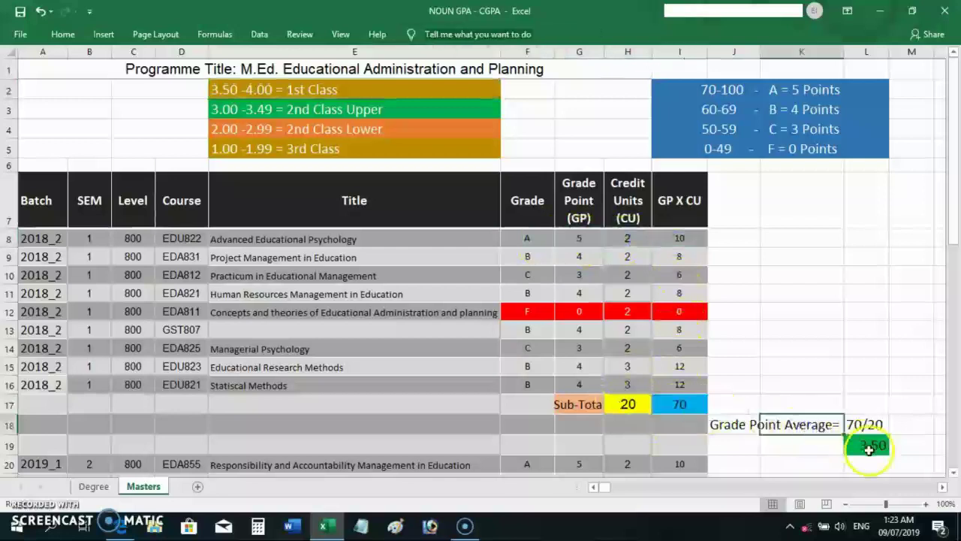
left_click(877, 445)
Step: Examine the second- and third-semester Masters courses with their sub-totals and Grade Point Averages in rows 20 to 37
left_click_drag(953, 228, 955, 244)
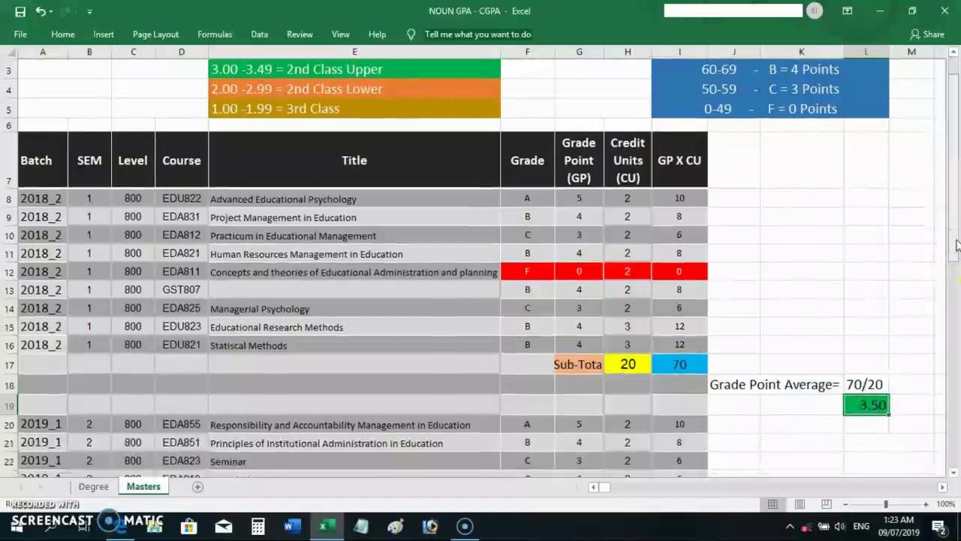
left_click_drag(956, 244, 956, 310)
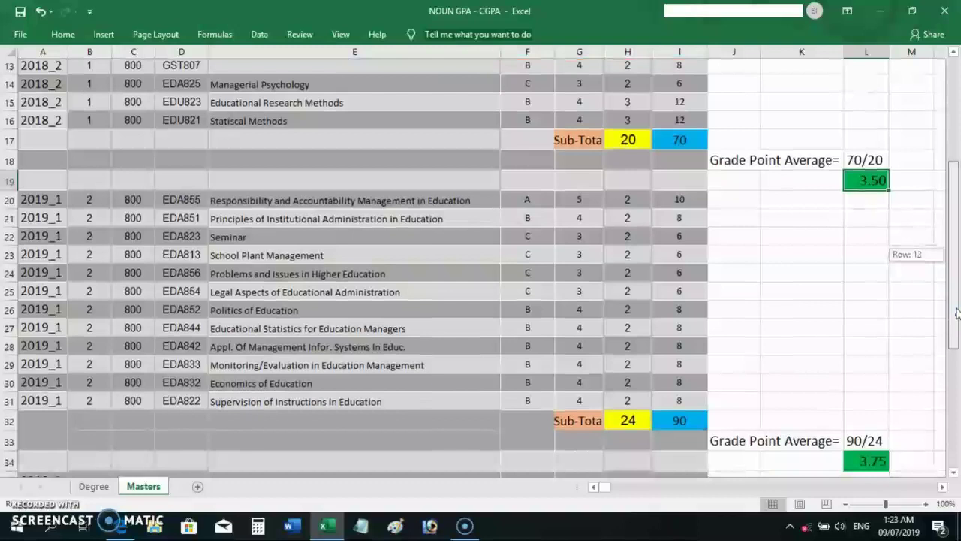
left_click_drag(956, 313, 957, 312)
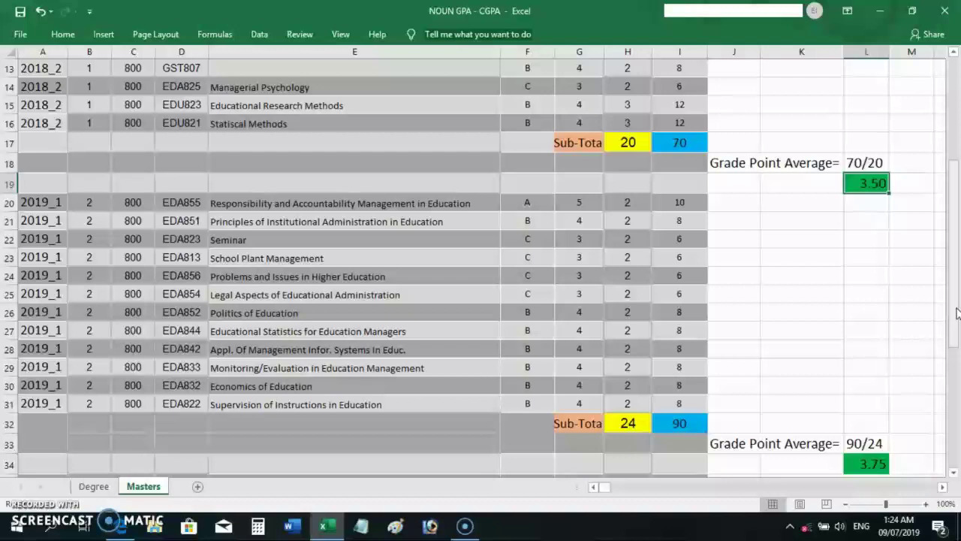
left_click_drag(957, 313, 955, 319)
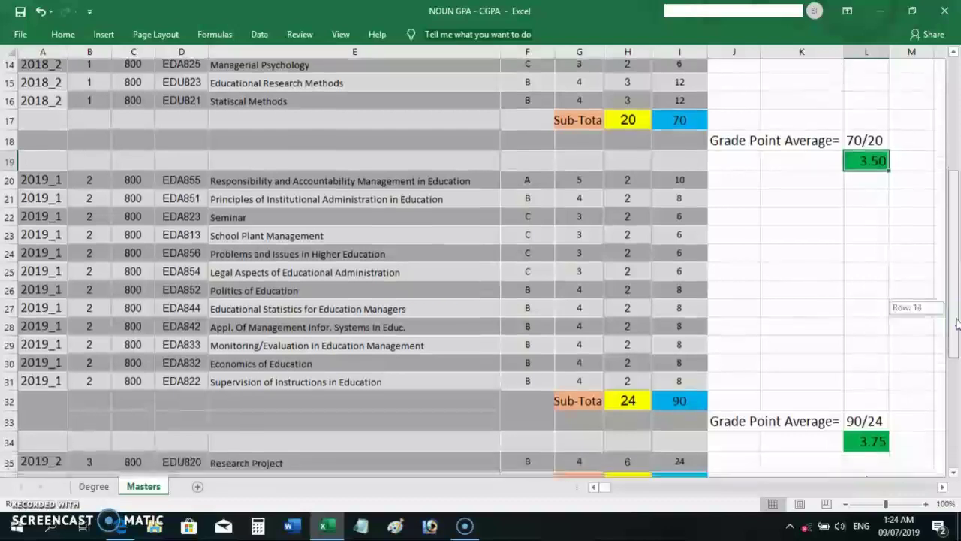
left_click_drag(956, 323, 955, 313)
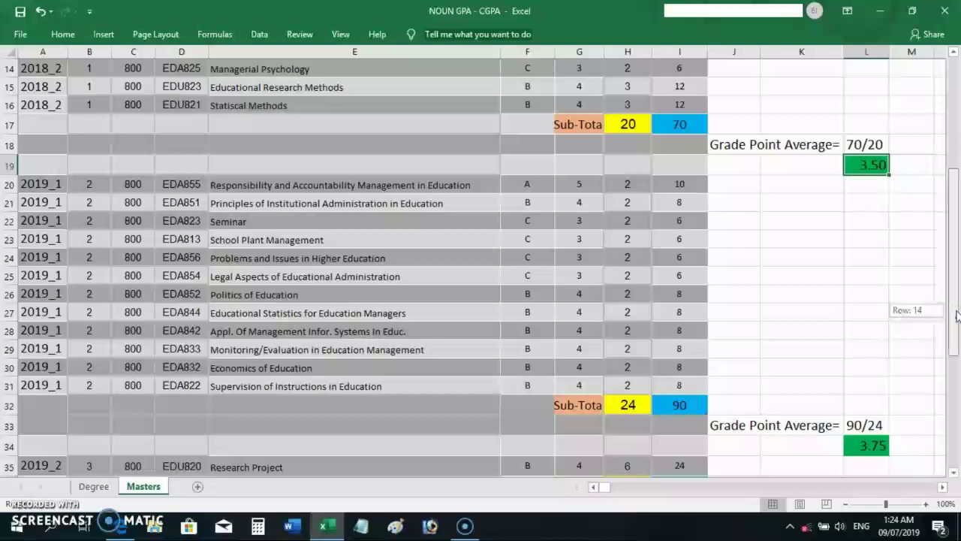
left_click_drag(956, 315, 956, 374)
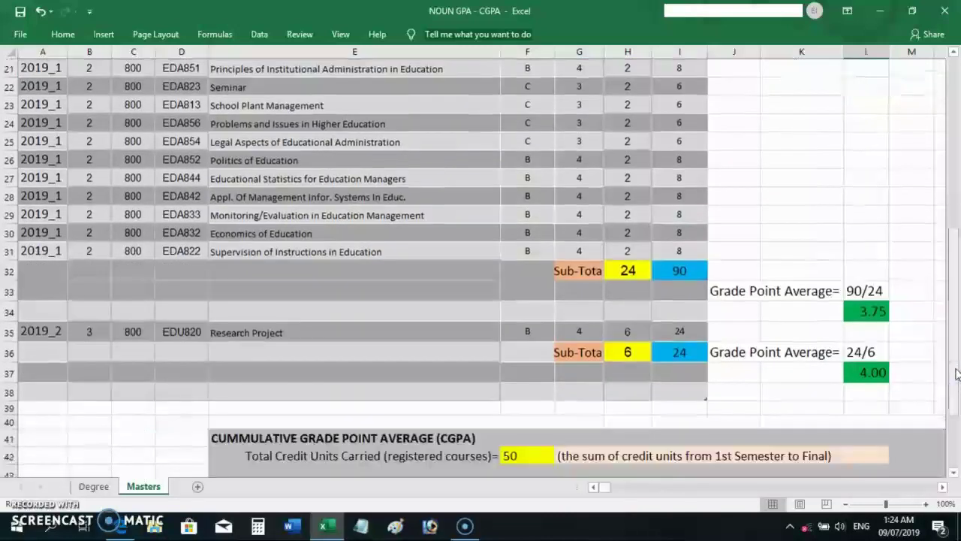
Step: Compare the first-semester Masters Grade Point Average in L19 with the second-semester one in L34
scroll(916, 360, "up", 4)
left_click(874, 242)
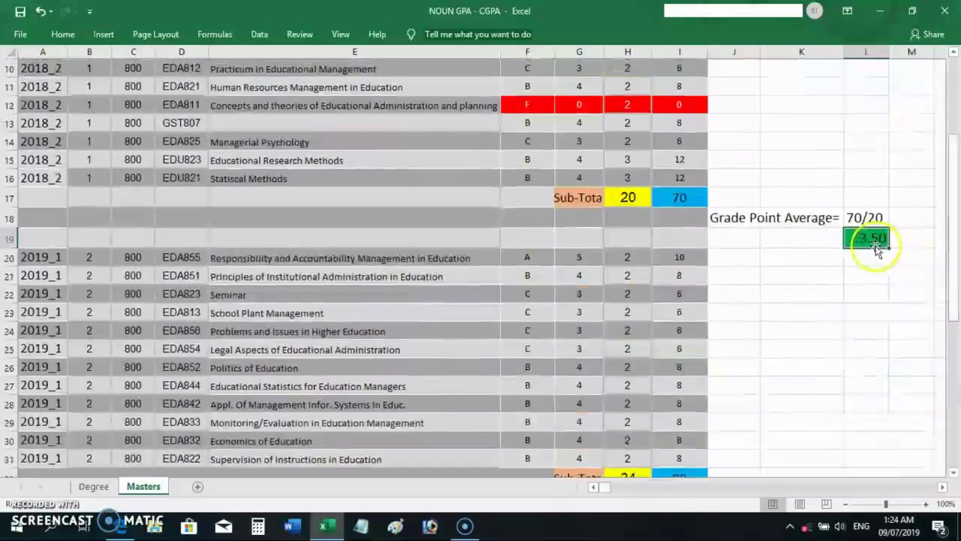
left_click_drag(956, 293, 955, 361)
left_click(783, 270)
left_click(862, 289)
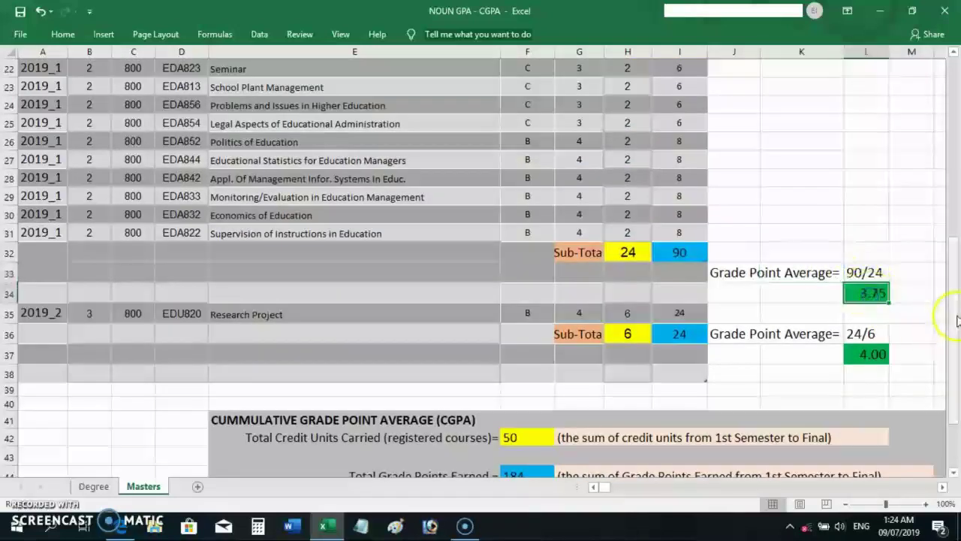
Step: Review the third-semester average and the Masters CGPA summary, highlighting the class of degree in row 48
left_click_drag(958, 323, 957, 332)
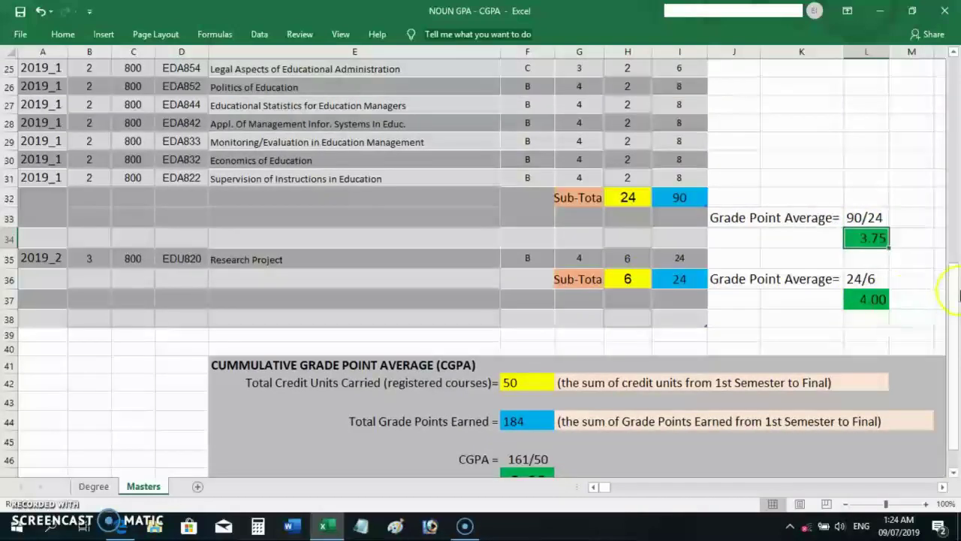
left_click_drag(955, 296, 956, 381)
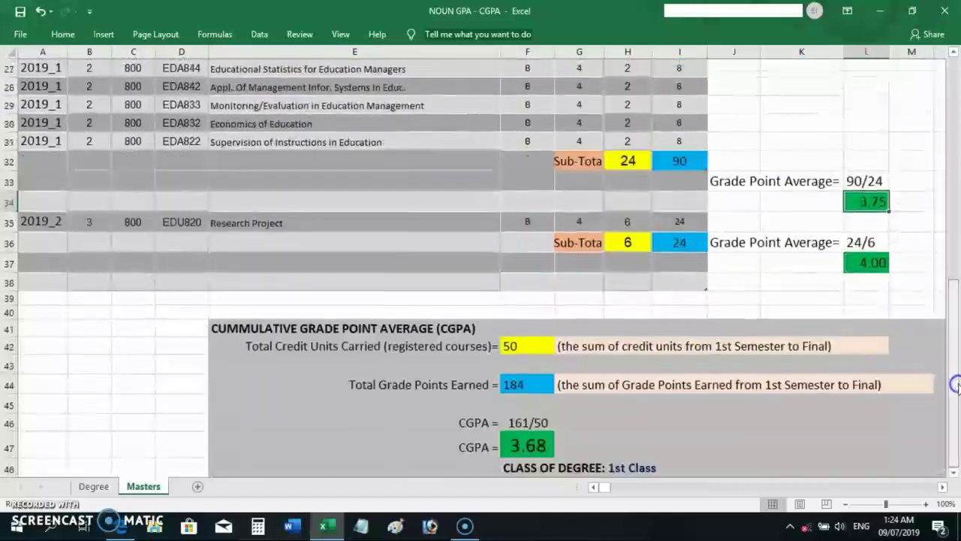
left_click(528, 467)
left_click_drag(527, 467, 635, 476)
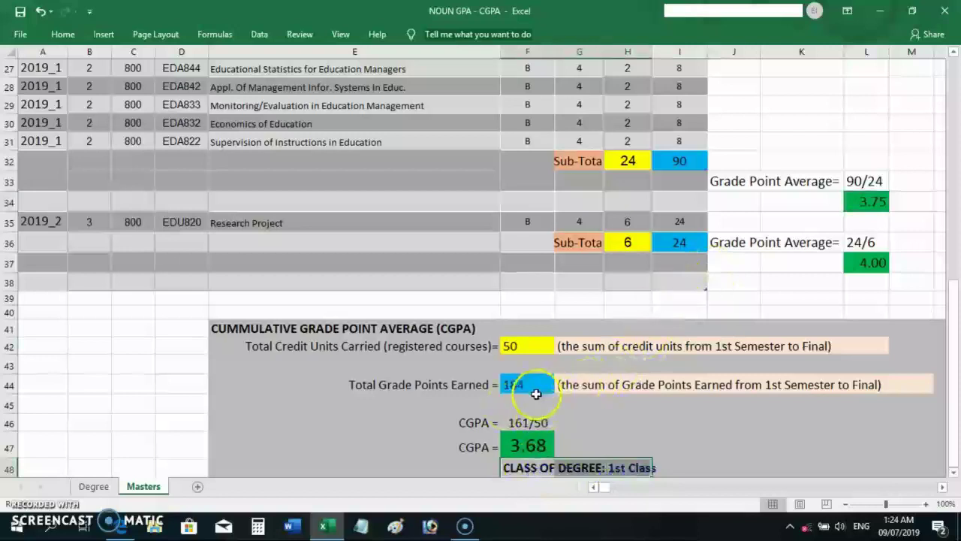
Step: Correct the Masters CGPA division in F46 to read 184/50
left_click(542, 422)
double_click(527, 422)
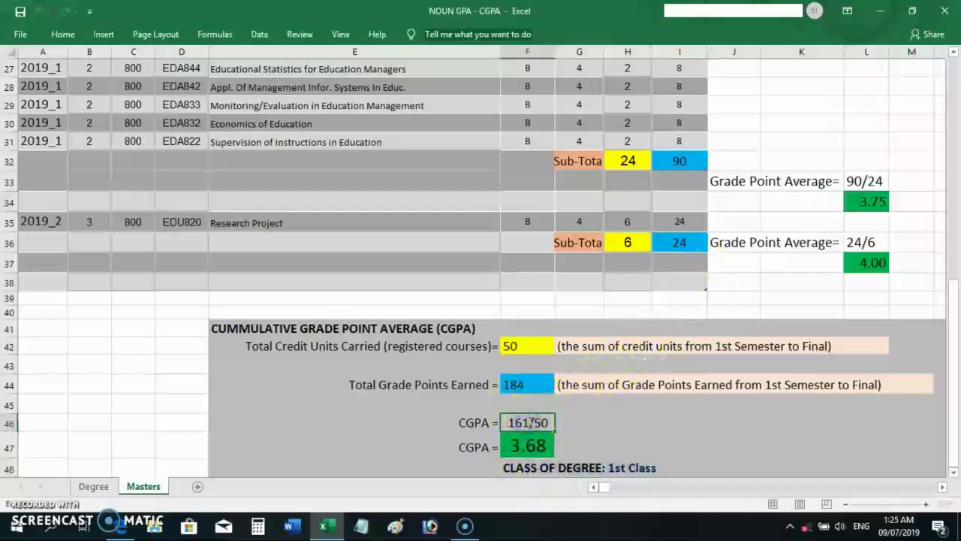
left_click_drag(529, 422, 508, 422)
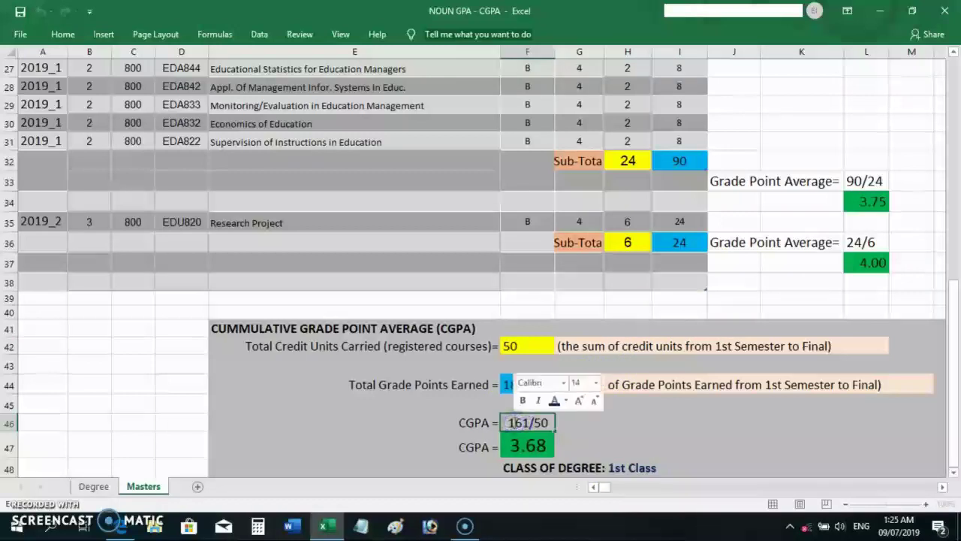
type("184")
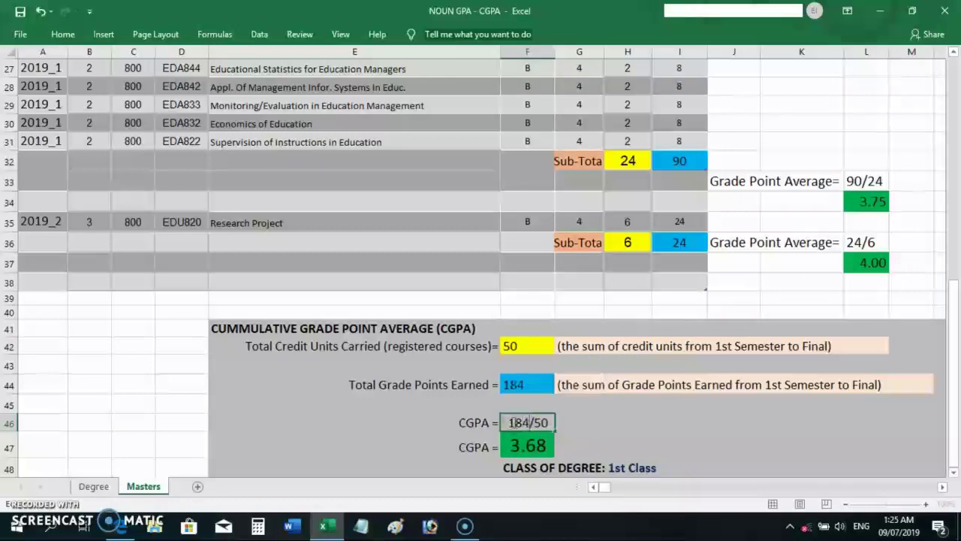
double_click(529, 447)
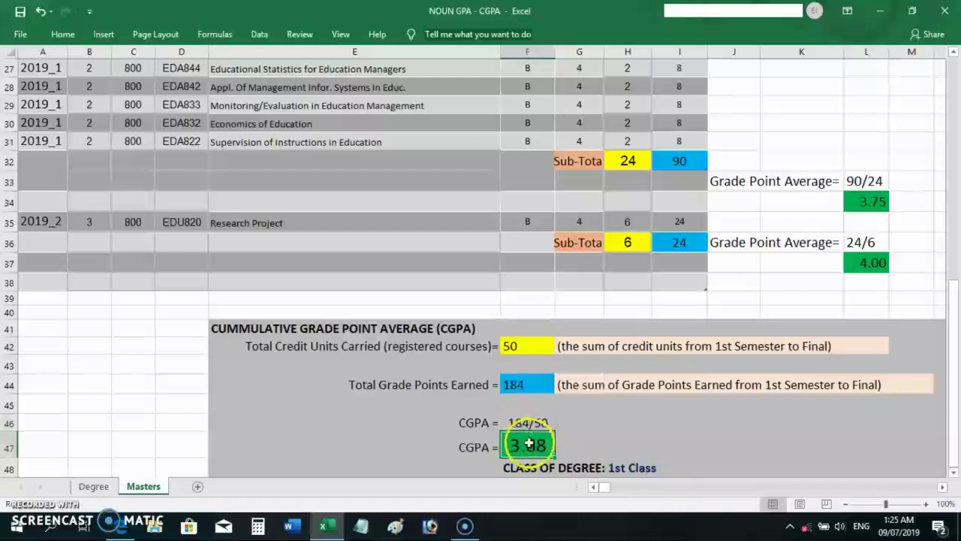
left_click_drag(529, 446, 545, 424)
key("Return")
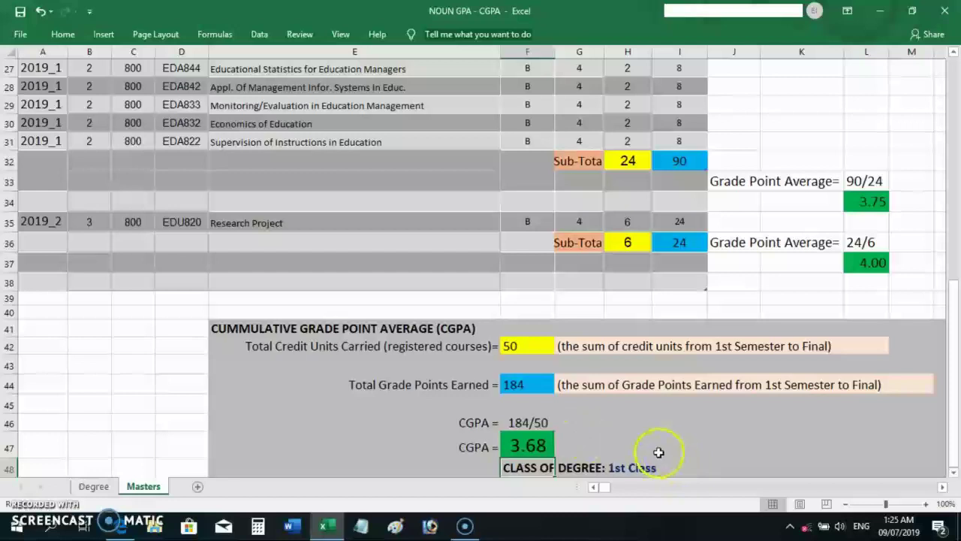
Step: Switch to the browser and read section 4.10 on GPA and CGPA in the Faculty of Art handbook, highlighting the passage
left_click_drag(957, 448, 957, 201)
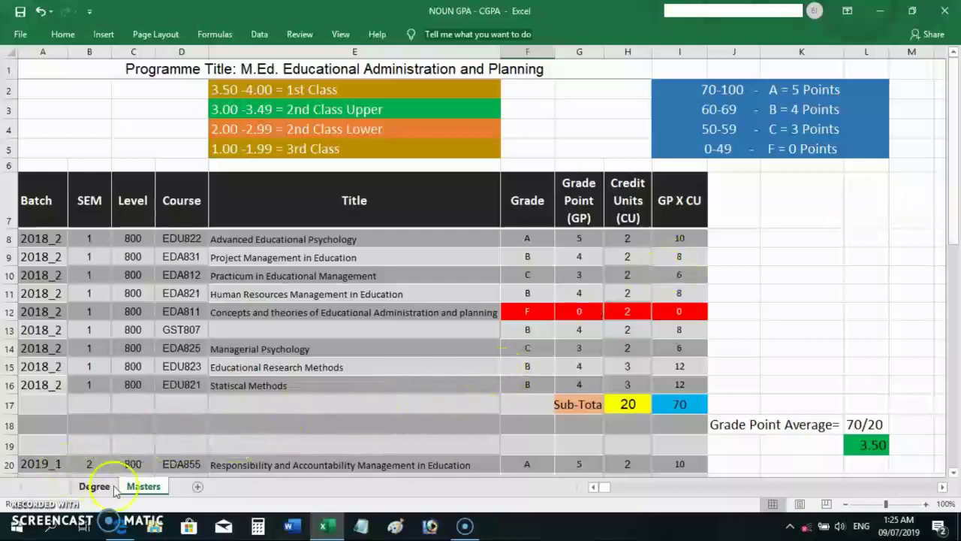
left_click(122, 529)
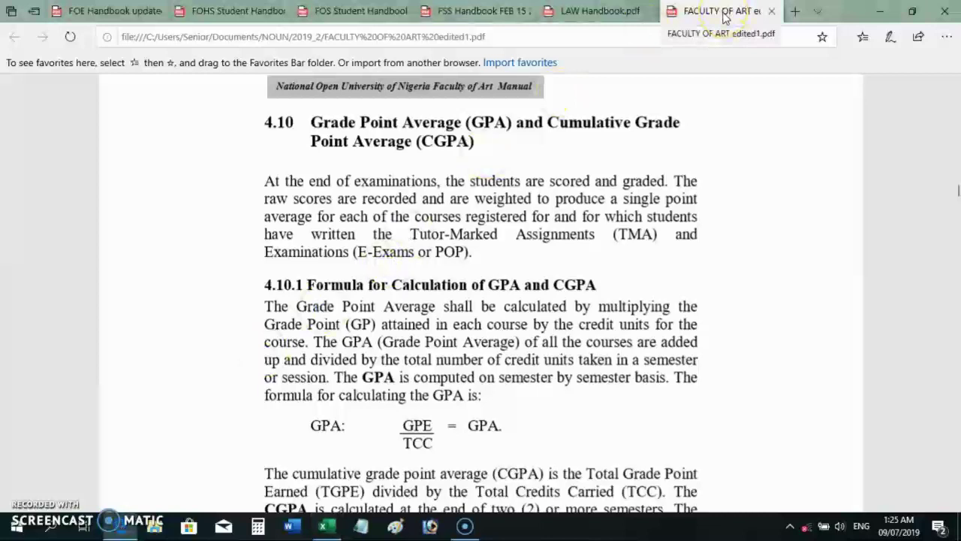
left_click_drag(304, 125, 513, 365)
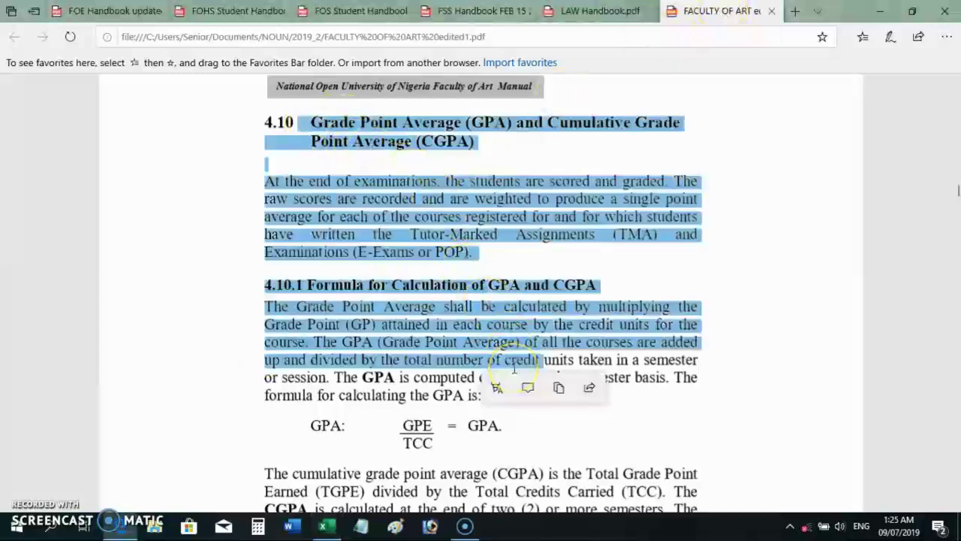
left_click(578, 284)
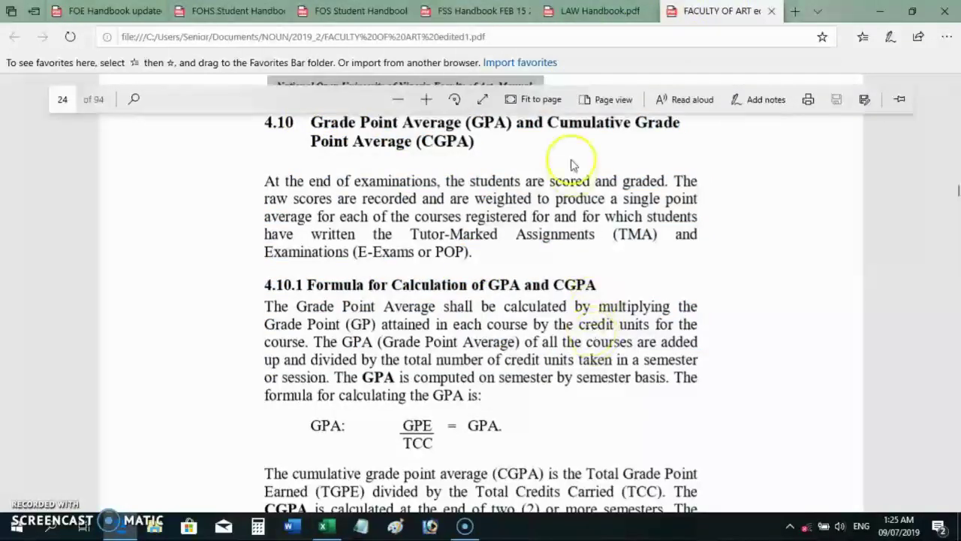
Step: Open the LAW Handbook and highlight the minimum course credits for graduation in section 4.9.2
left_click(604, 13)
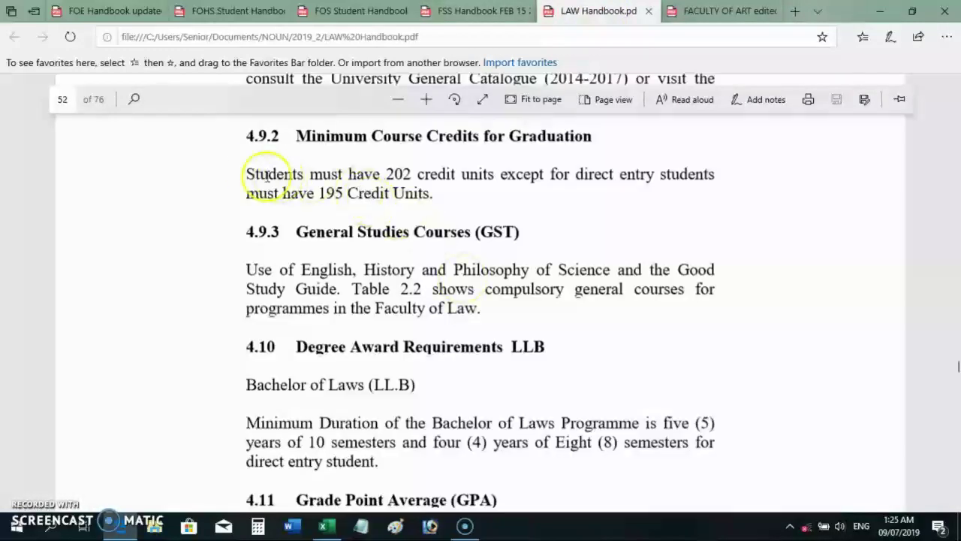
left_click_drag(246, 169, 455, 201)
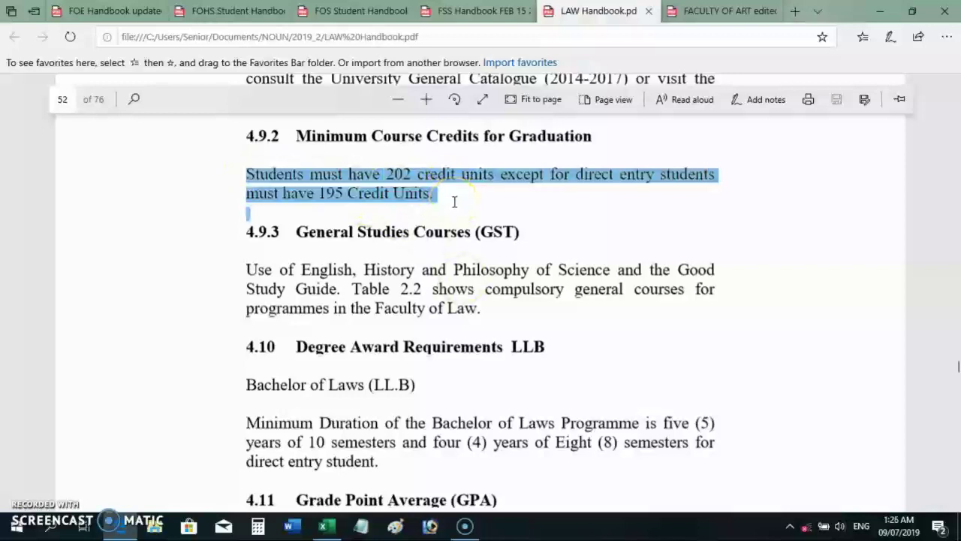
left_click(455, 201)
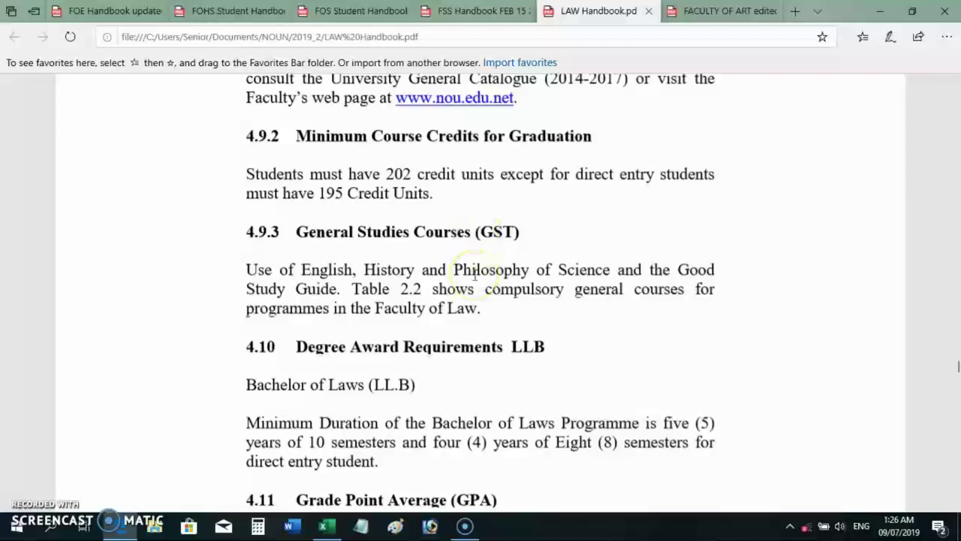
Step: Open the FOS Student Handbook and examine the postgraduate scoring and grading table, highlighting all of Table 2
left_click(328, 12)
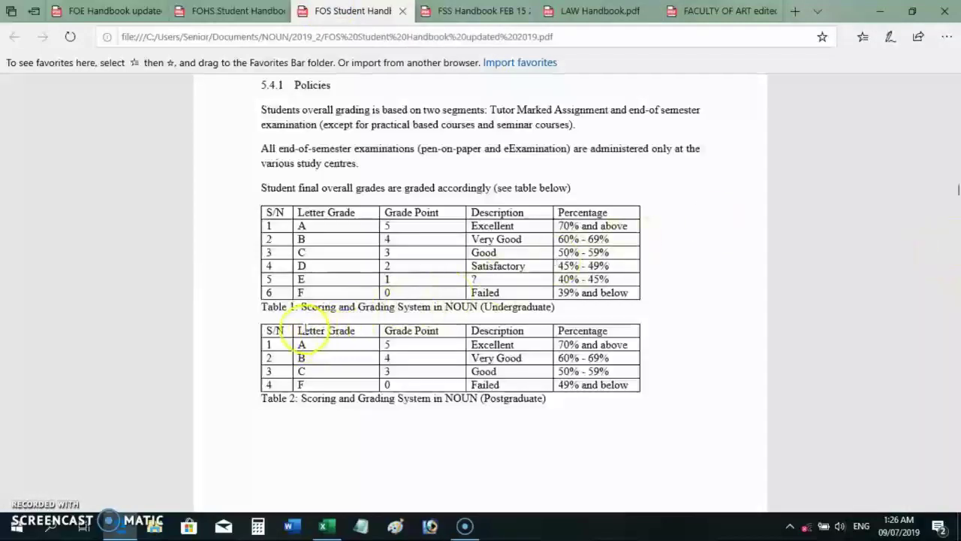
left_click_drag(298, 340, 572, 380)
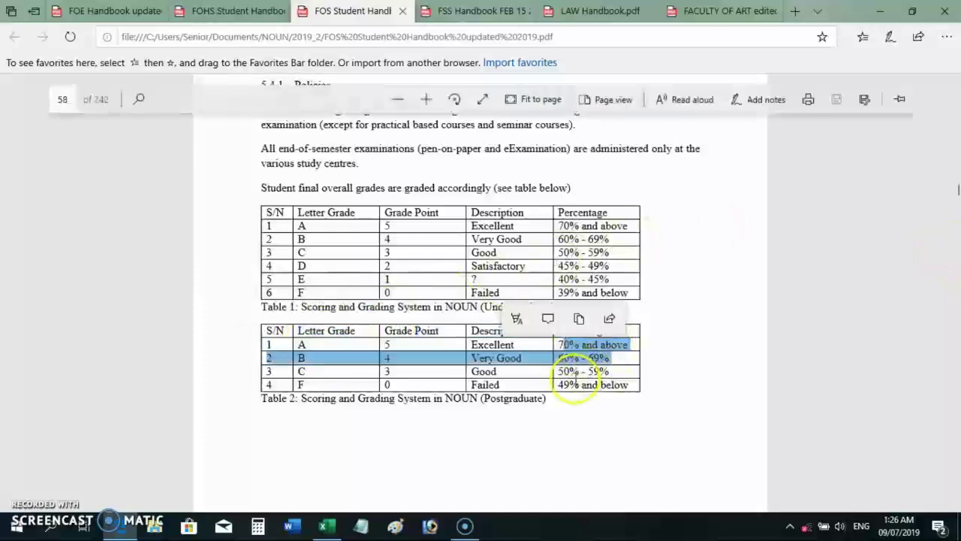
left_click(569, 376)
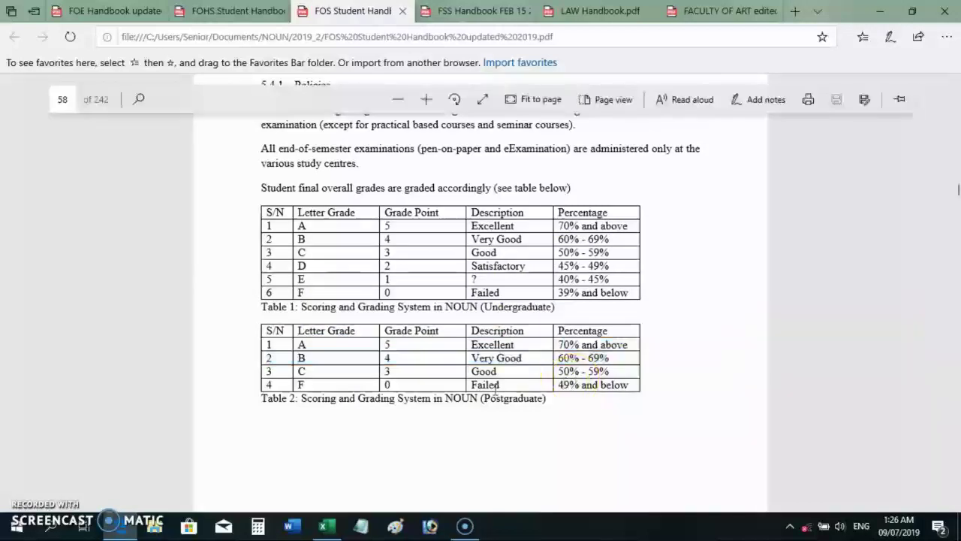
left_click_drag(496, 387, 489, 413)
left_click(533, 403)
left_click_drag(549, 401, 242, 331)
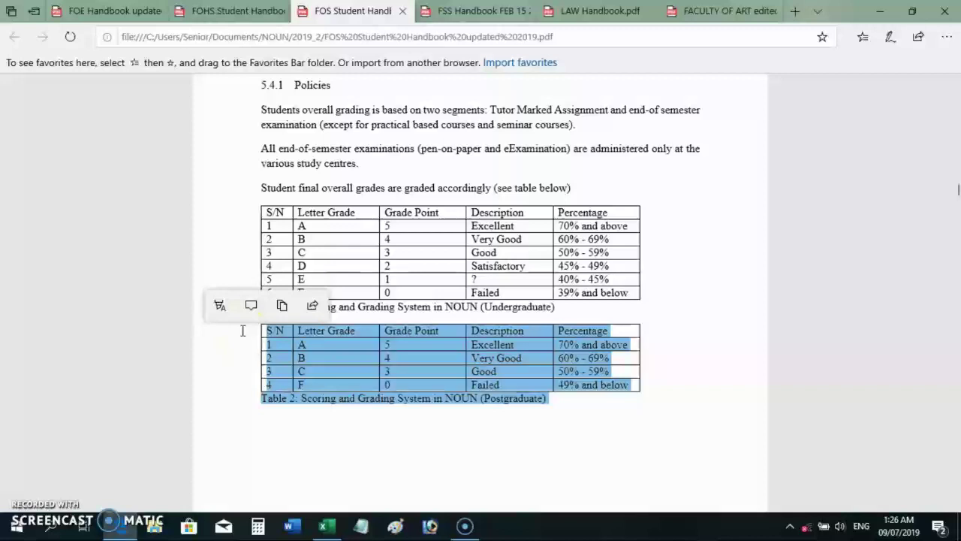
left_click(578, 410)
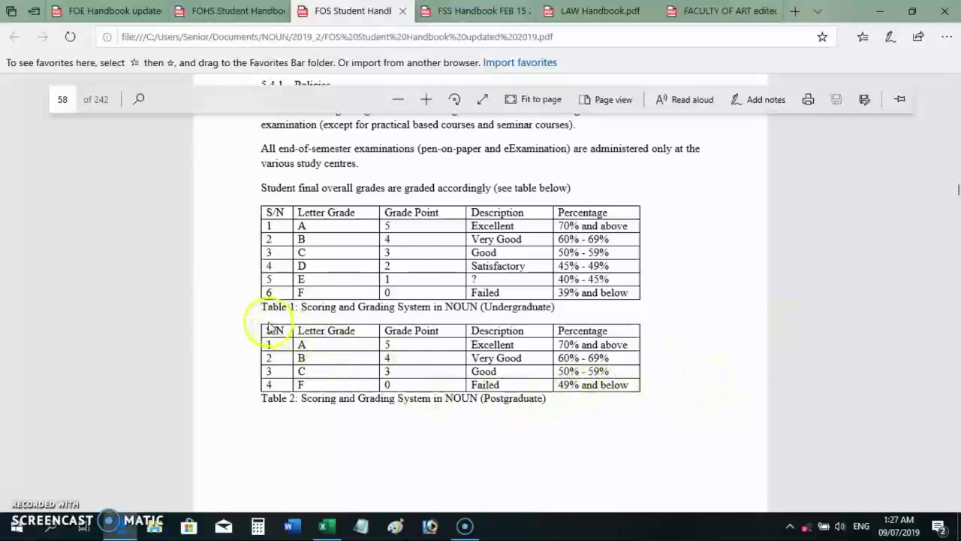
Step: Open the FOHS Student Handbook and highlight section 4.11 on GPA and CGPA through the formula heading
left_click(241, 15)
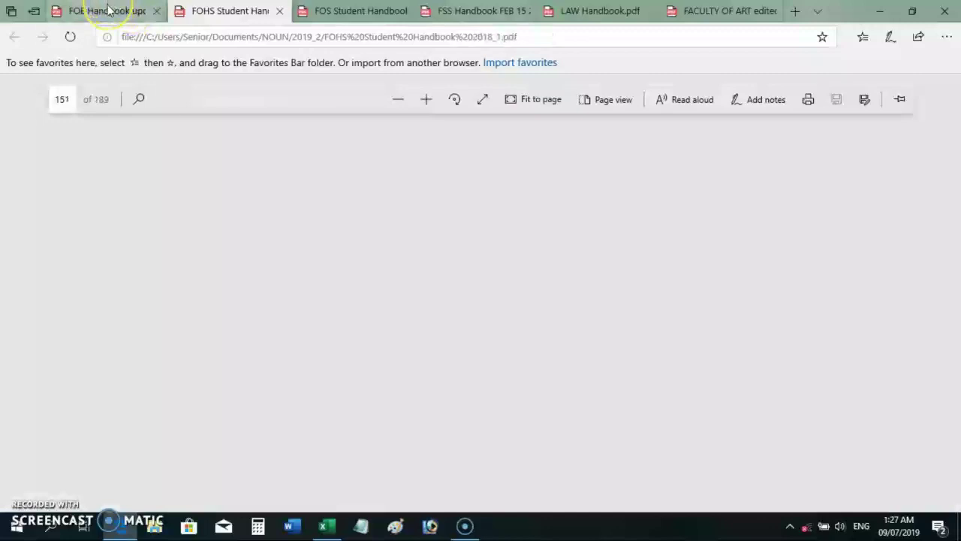
mouse_move(107, 9)
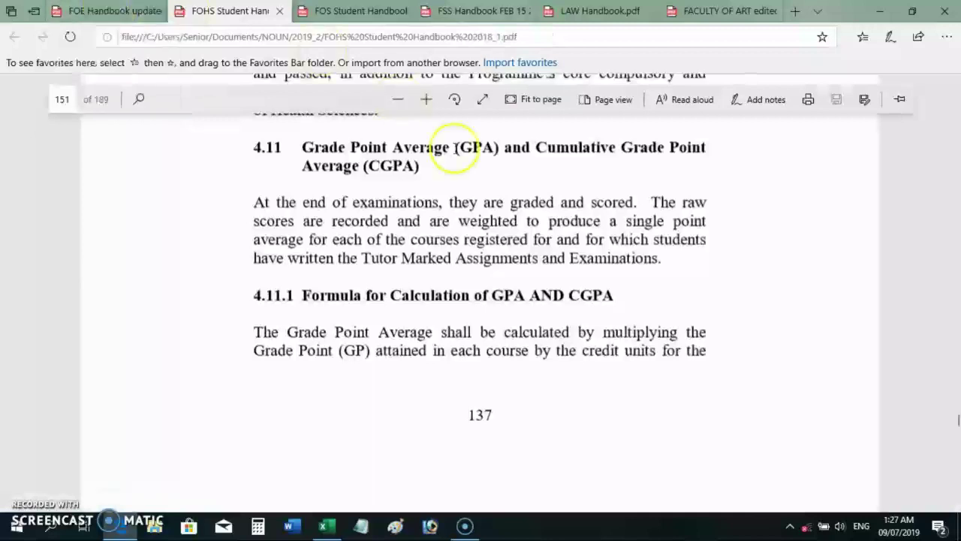
left_click_drag(315, 145, 527, 295)
Step: Open the FOE Handbook and highlight section 4.11 with its explanation of the GPA and CGPA formula
left_click(120, 11)
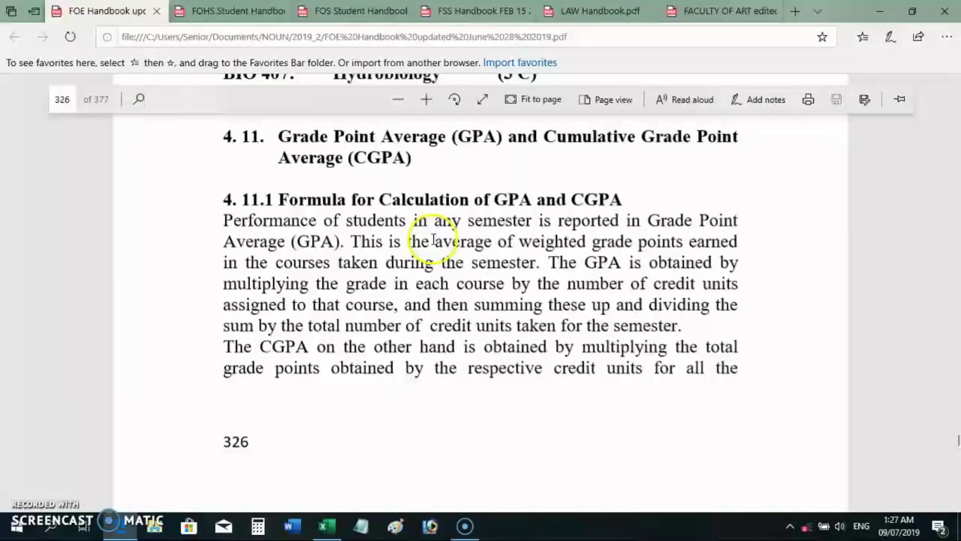
left_click_drag(293, 145, 435, 305)
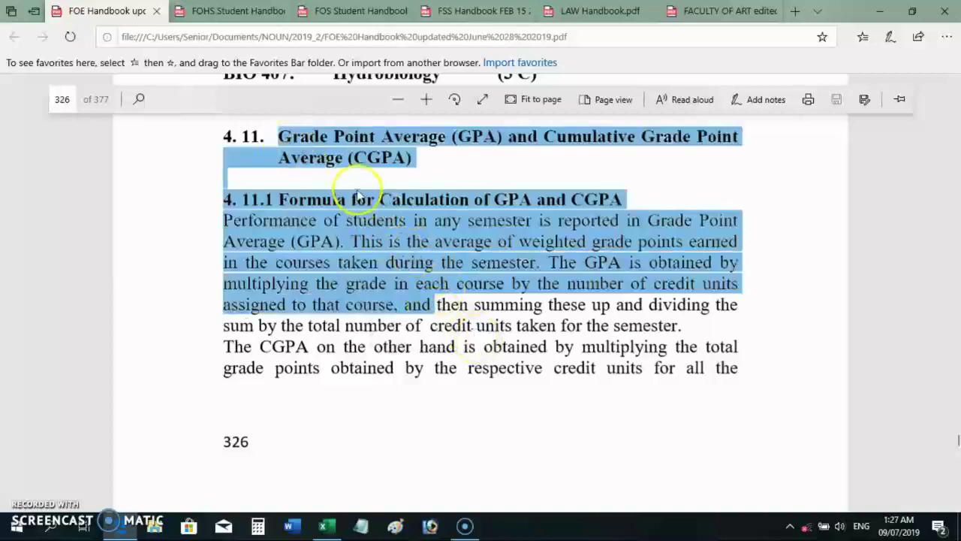
left_click(384, 226)
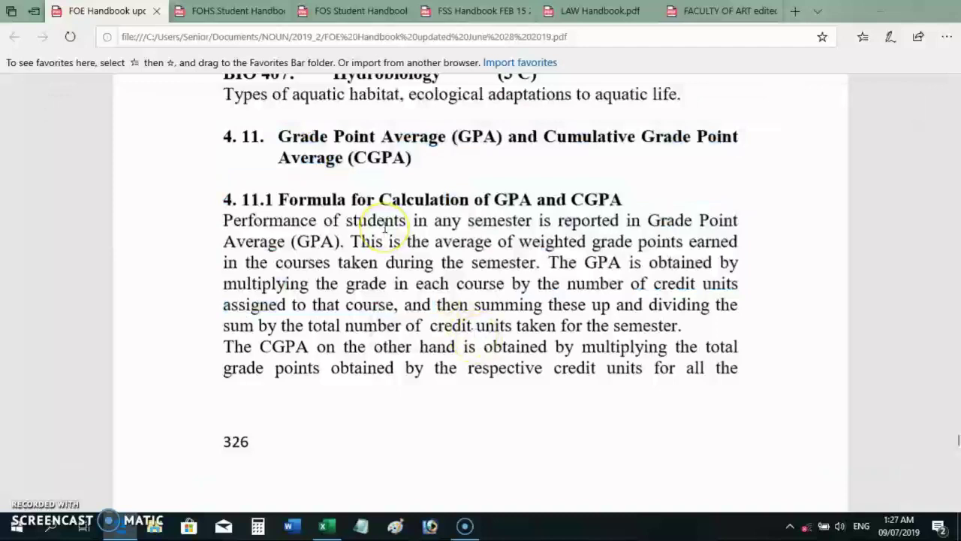